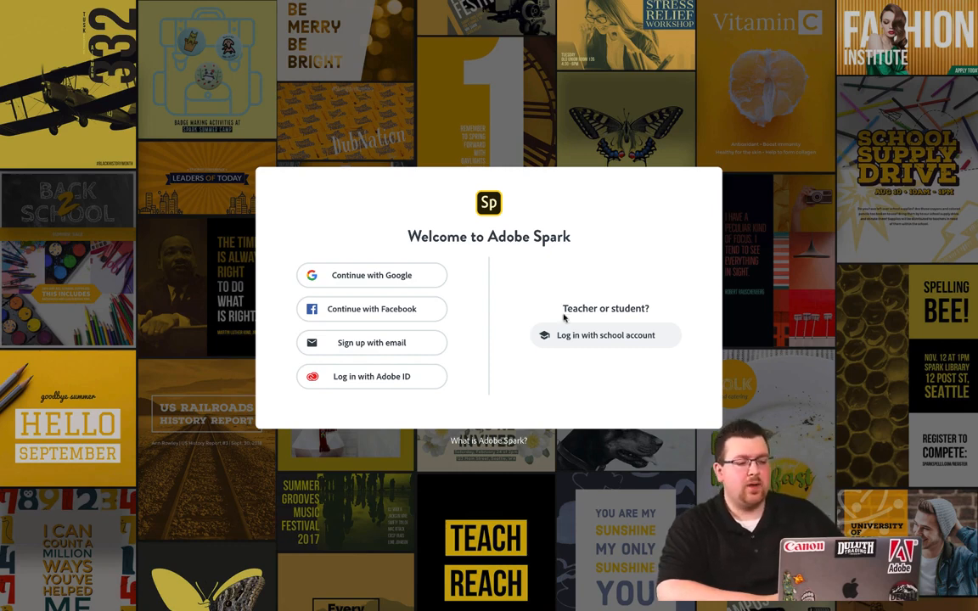
Log in with an Adobe ID and start creating a new graphic
mouse_move(424, 3)
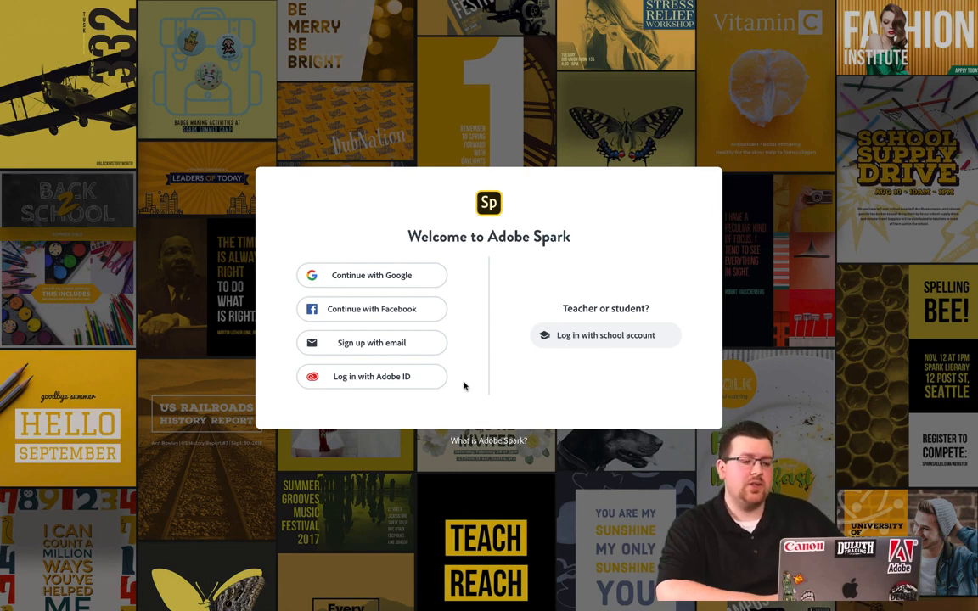
left_click(391, 383)
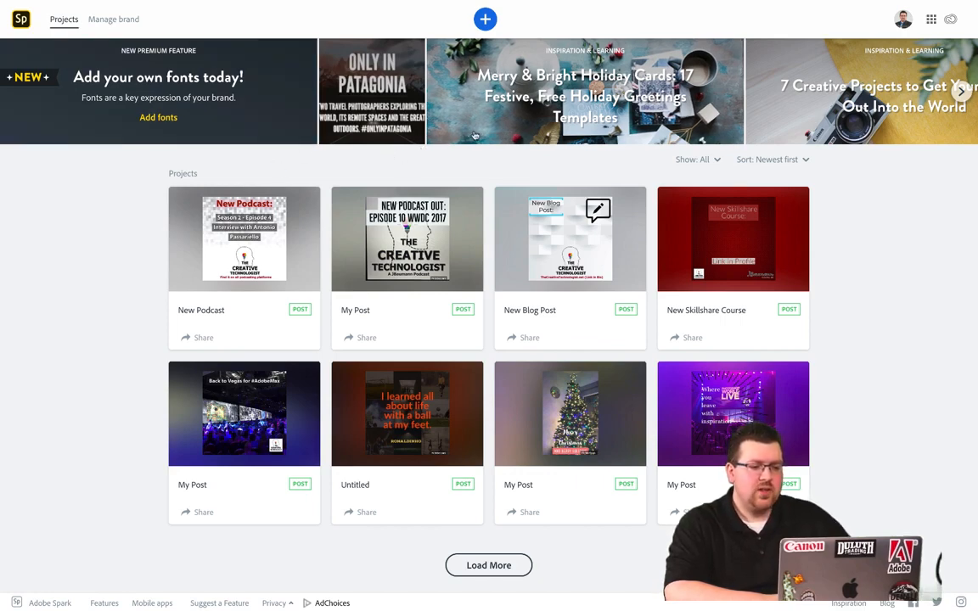
left_click(485, 20)
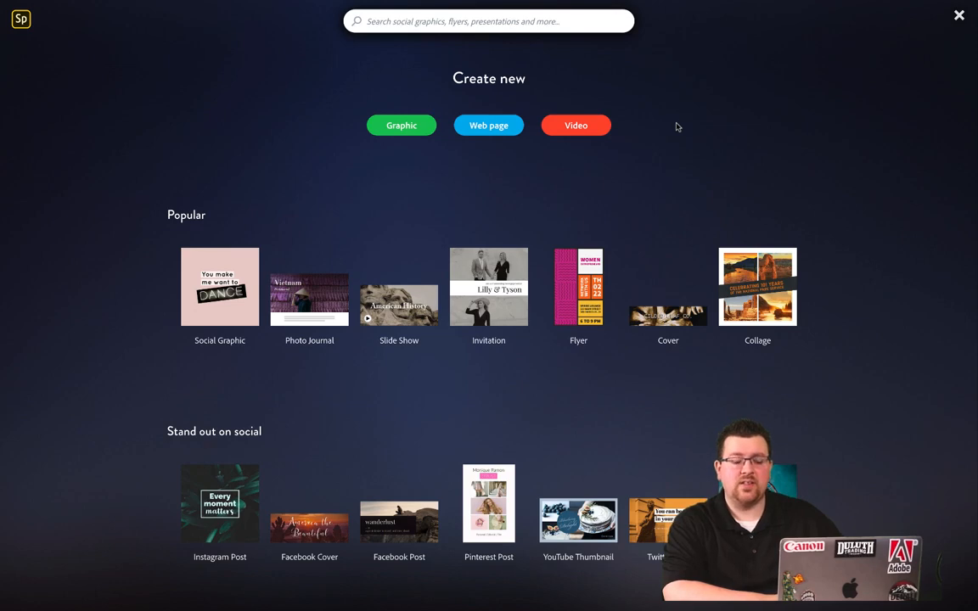
left_click(383, 127)
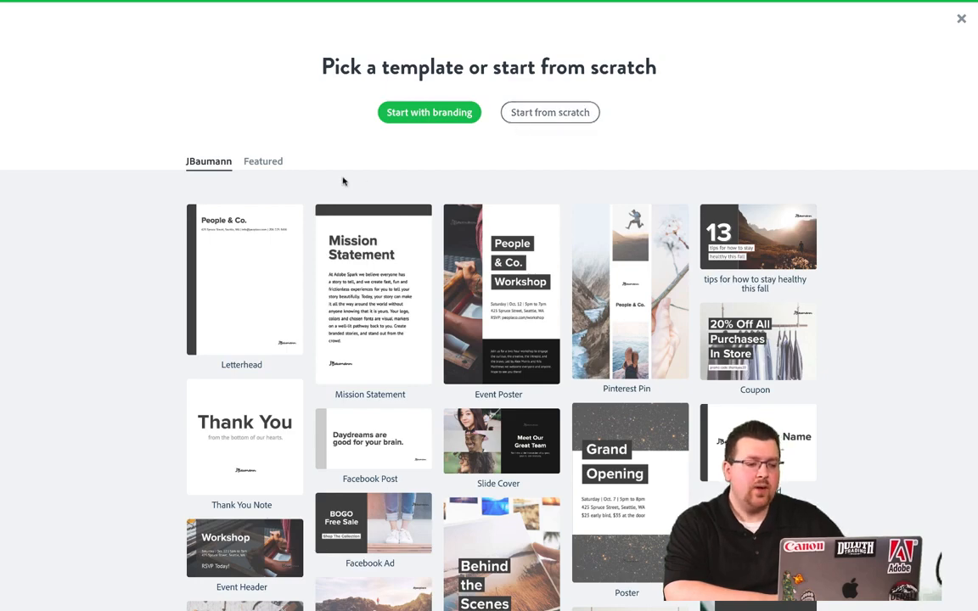
Open the featured Instagram template with the rainbow-light background and the quote beginning "At some point in life"
left_click(266, 164)
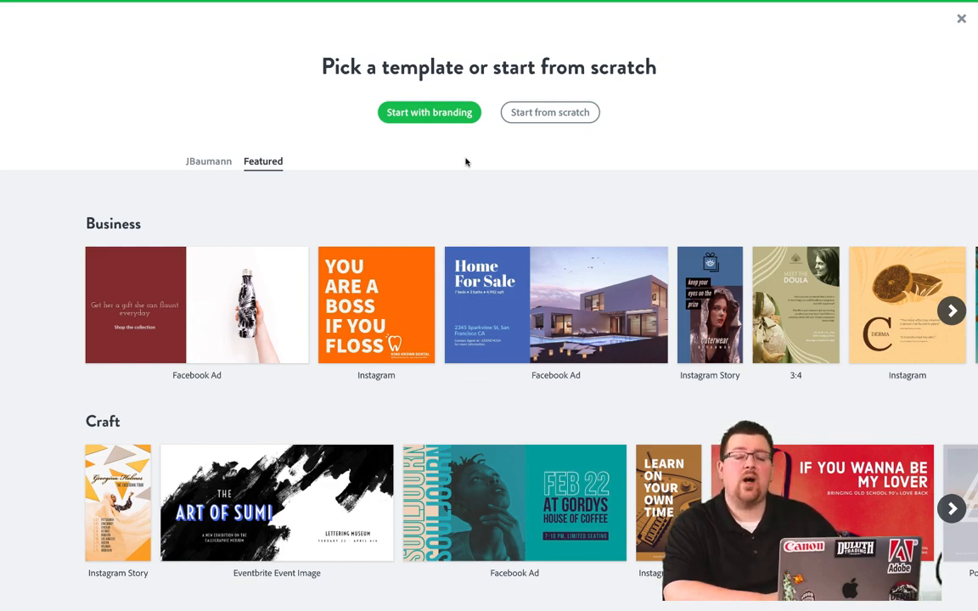
scroll(498, 165, "down", 1)
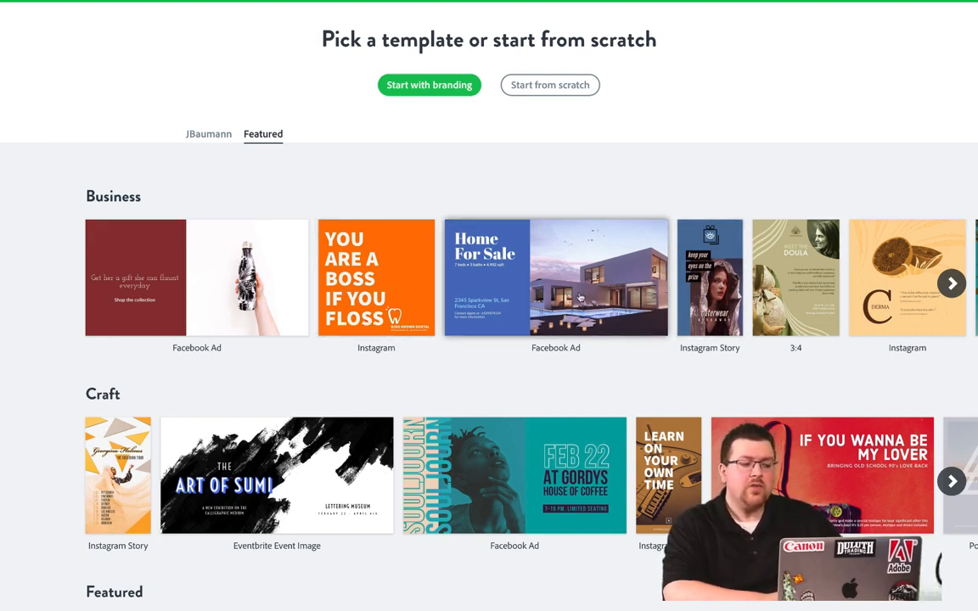
scroll(580, 297, "down", 3)
scroll(580, 296, "down", 1)
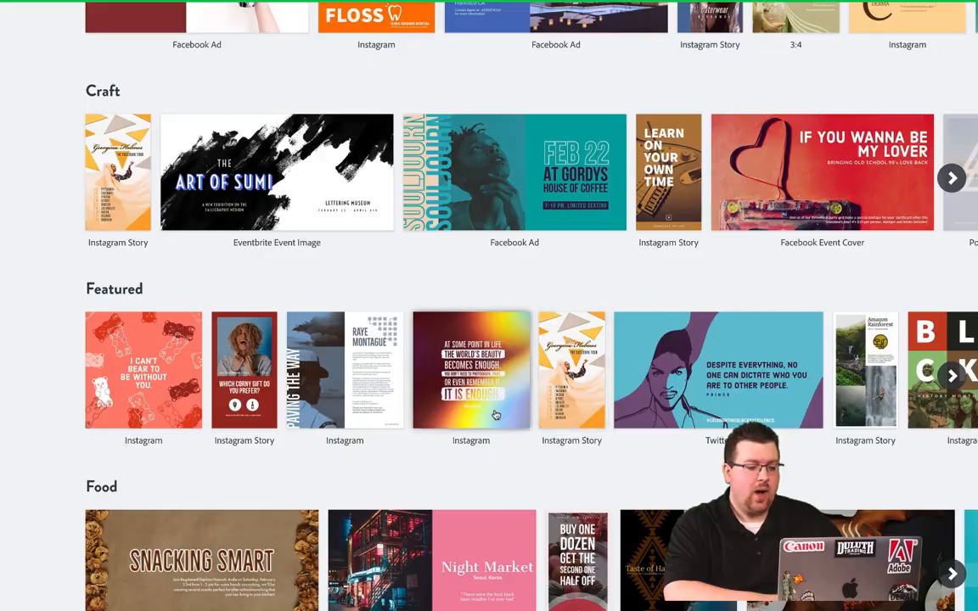
left_click(448, 370)
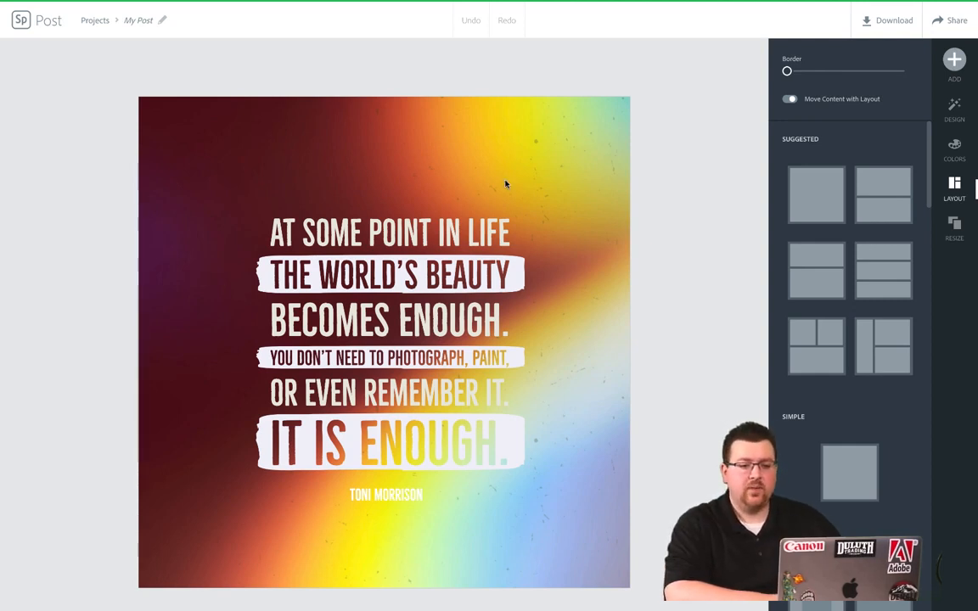
Examine the editing options available for the background image and for the quote text
left_click(424, 202)
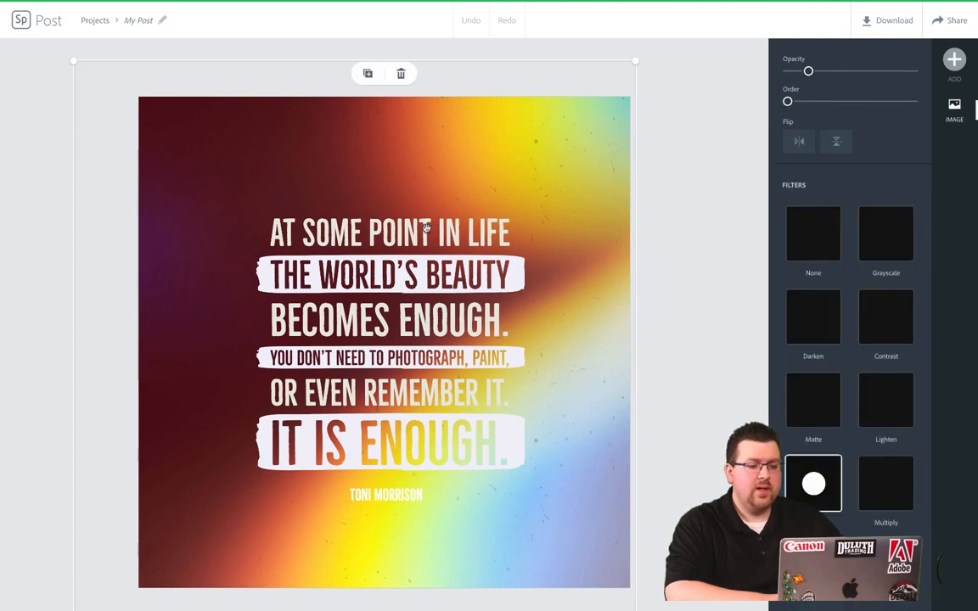
left_click(461, 225)
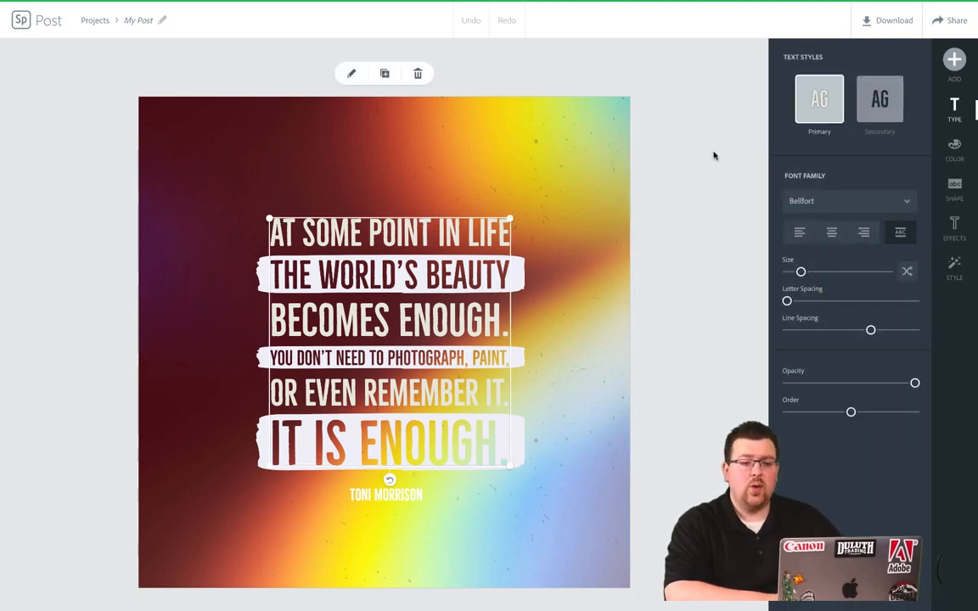
left_click(671, 149)
left_click(594, 120)
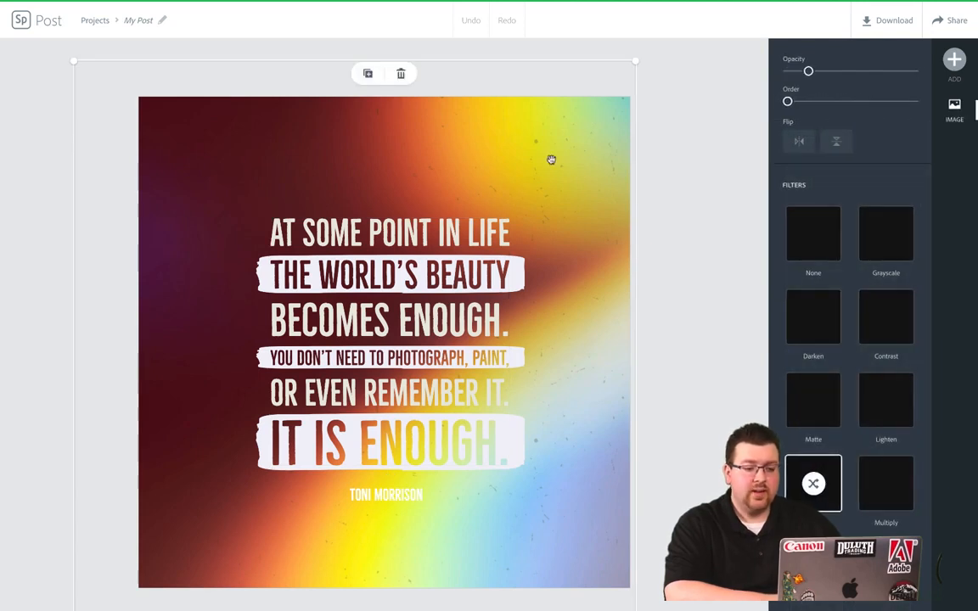
left_click(474, 272)
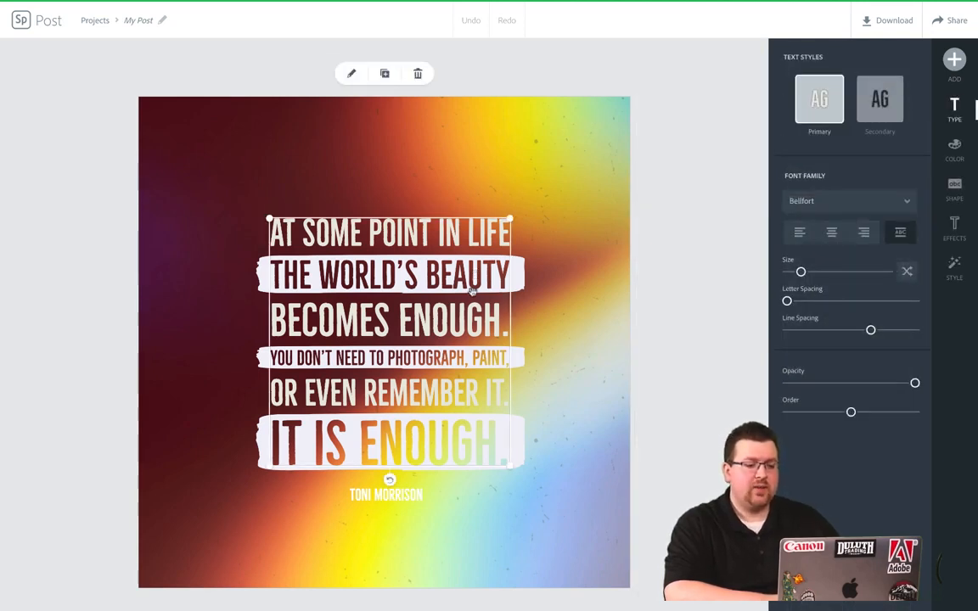
left_click(582, 161)
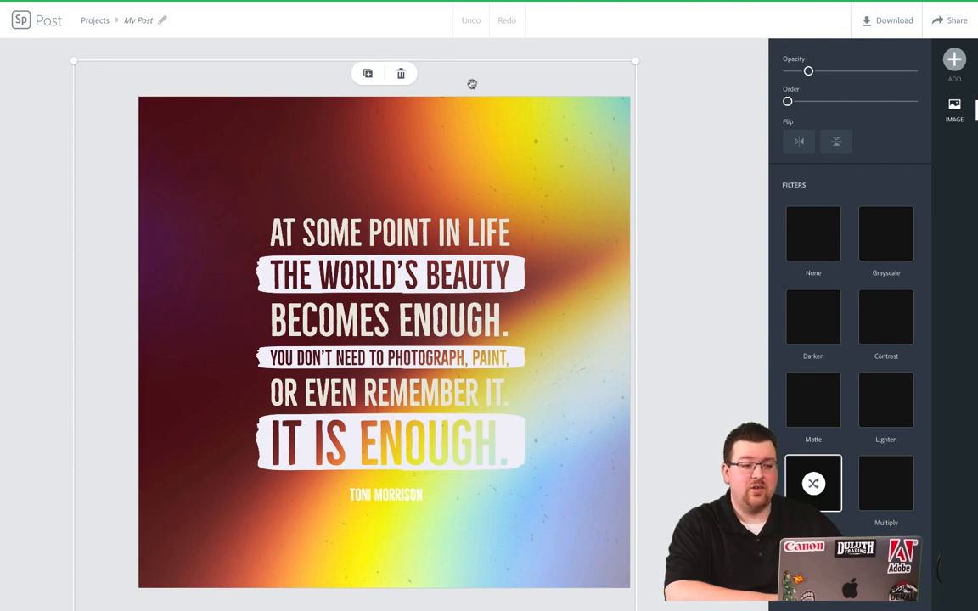
left_click(691, 144)
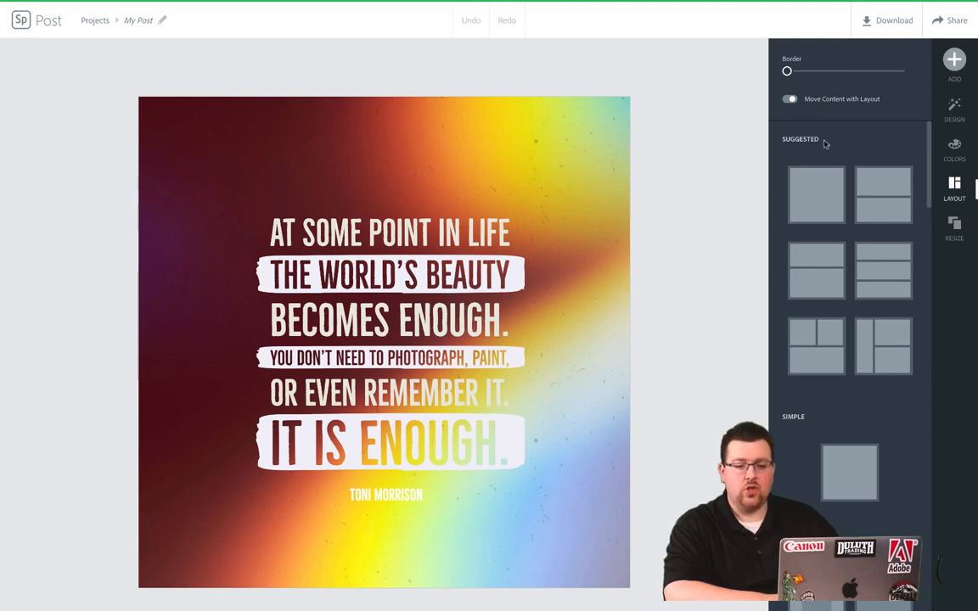
Browse the design variations offered for the post
left_click(955, 108)
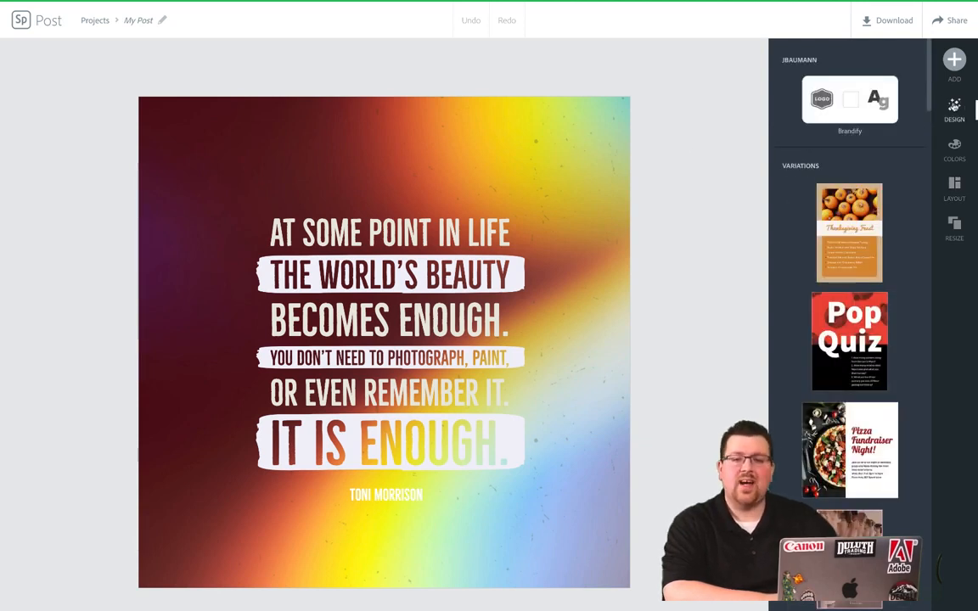
scroll(868, 270, "down", 8)
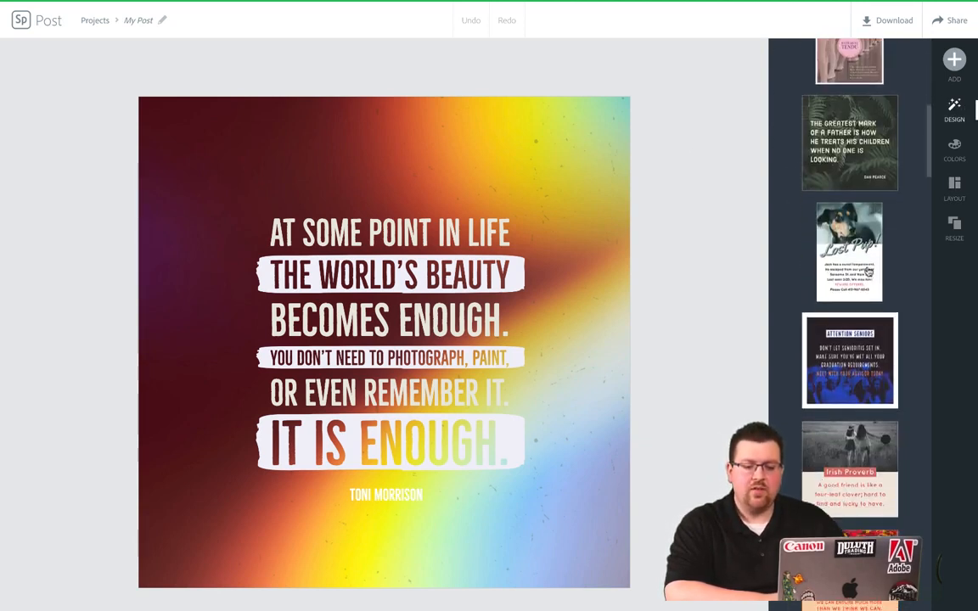
scroll(868, 270, "down", 5)
scroll(868, 270, "up", 15)
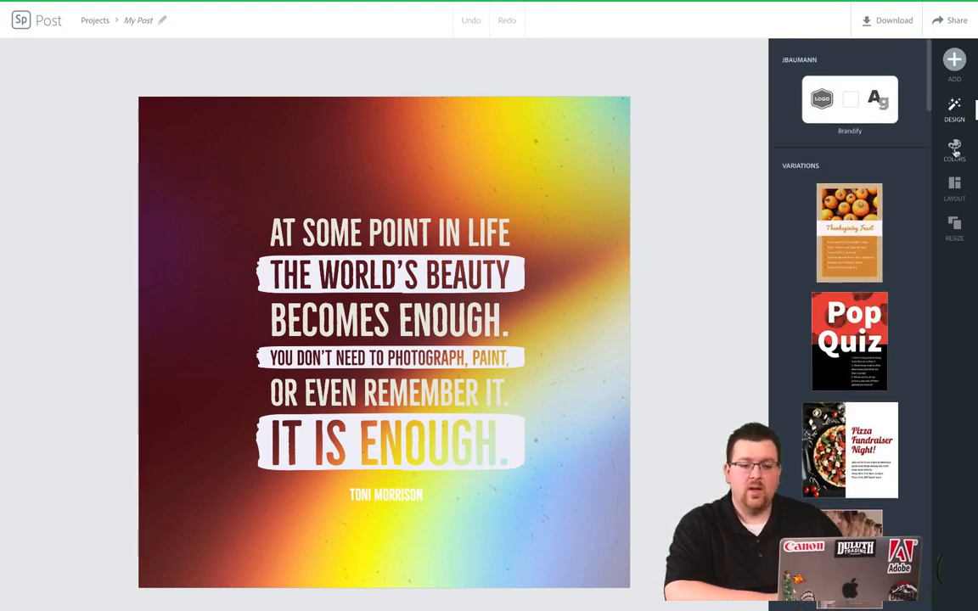
Try several decorative color palettes on the post and apply the teal, mint green and cream one
left_click(955, 151)
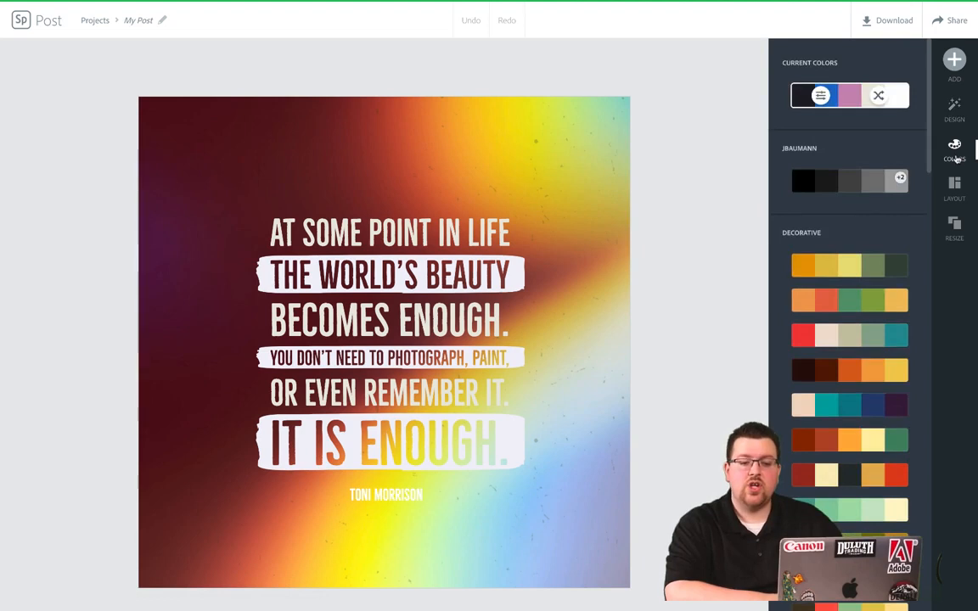
left_click(864, 339)
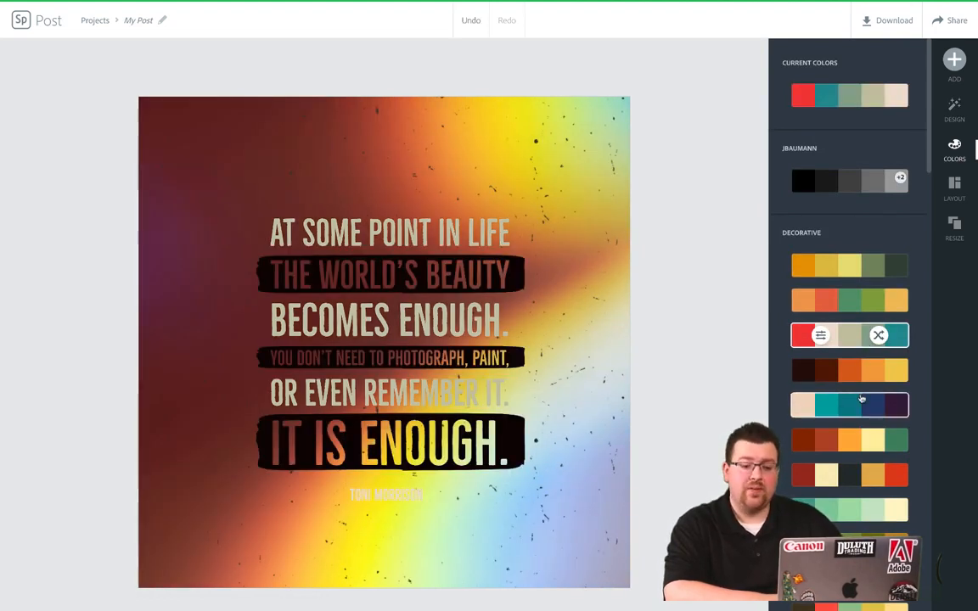
left_click(861, 398)
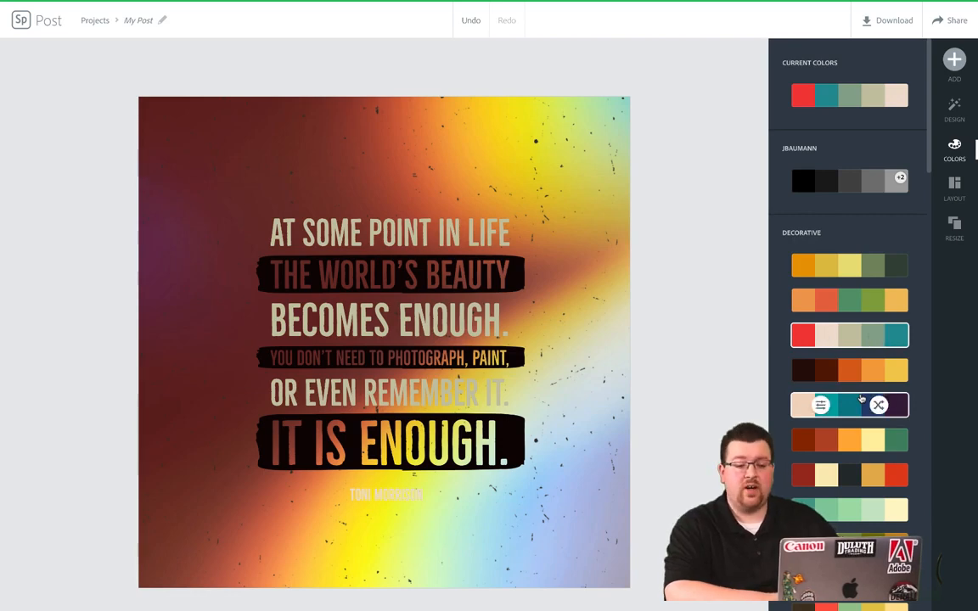
left_click(868, 476)
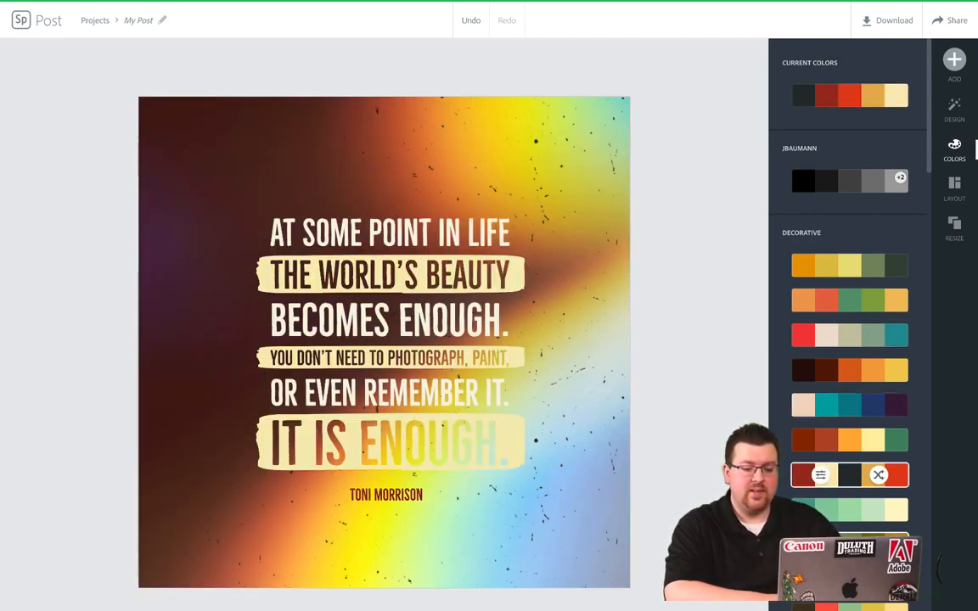
left_click(861, 542)
left_click(845, 513)
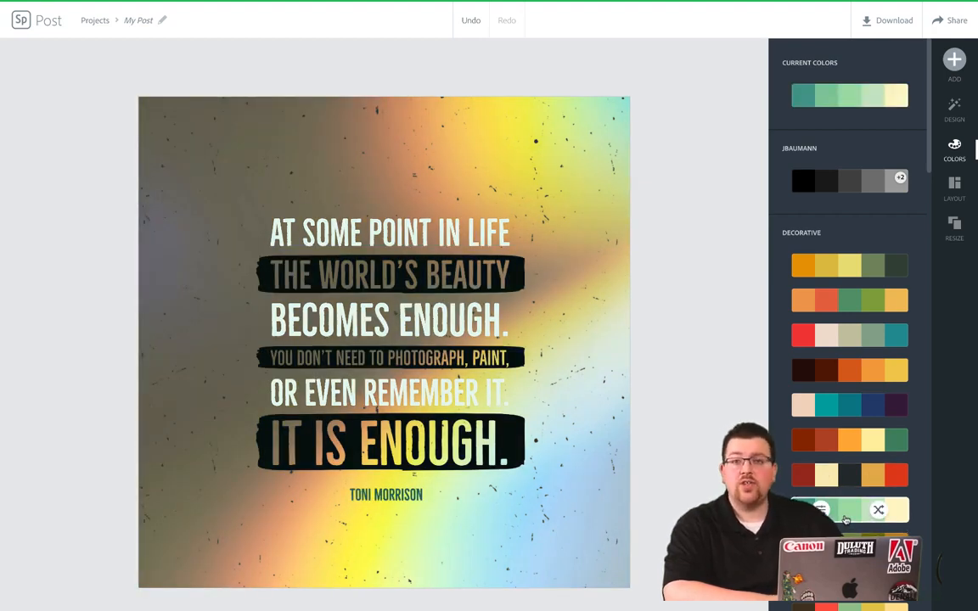
Try split layouts from the suggested set on the post and return to the single-cell layout
left_click(958, 186)
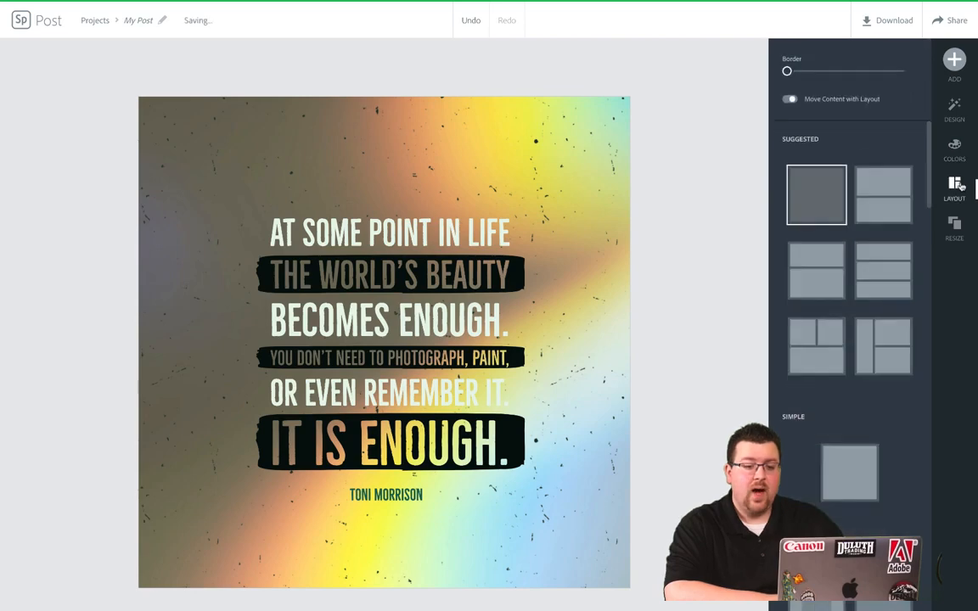
left_click(903, 205)
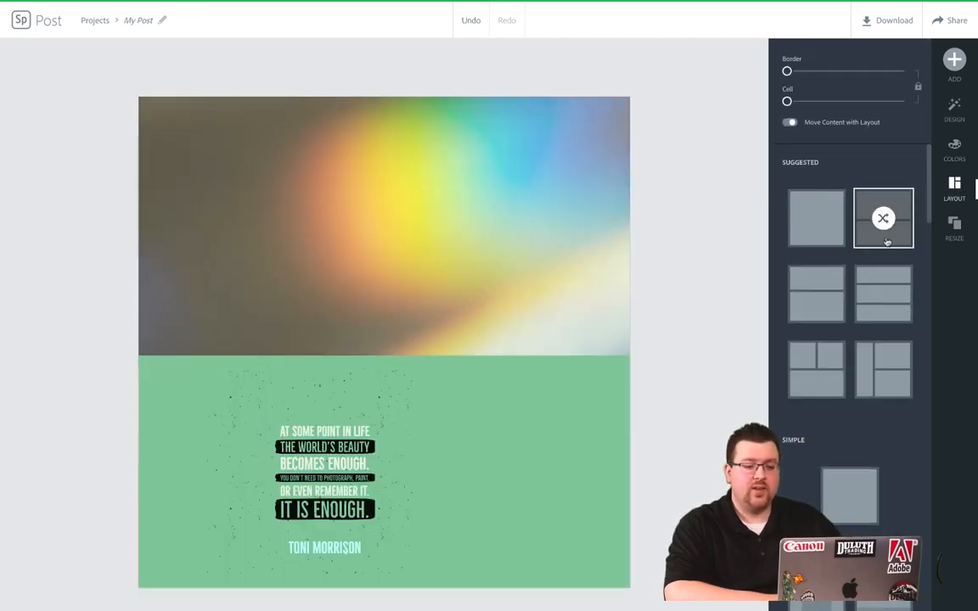
left_click(891, 299)
left_click(818, 297)
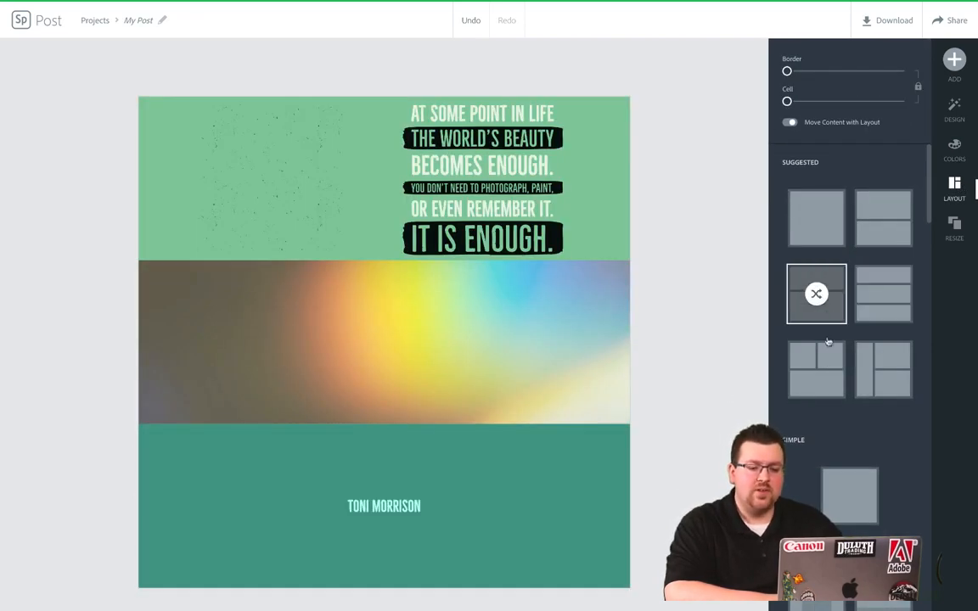
left_click(828, 217)
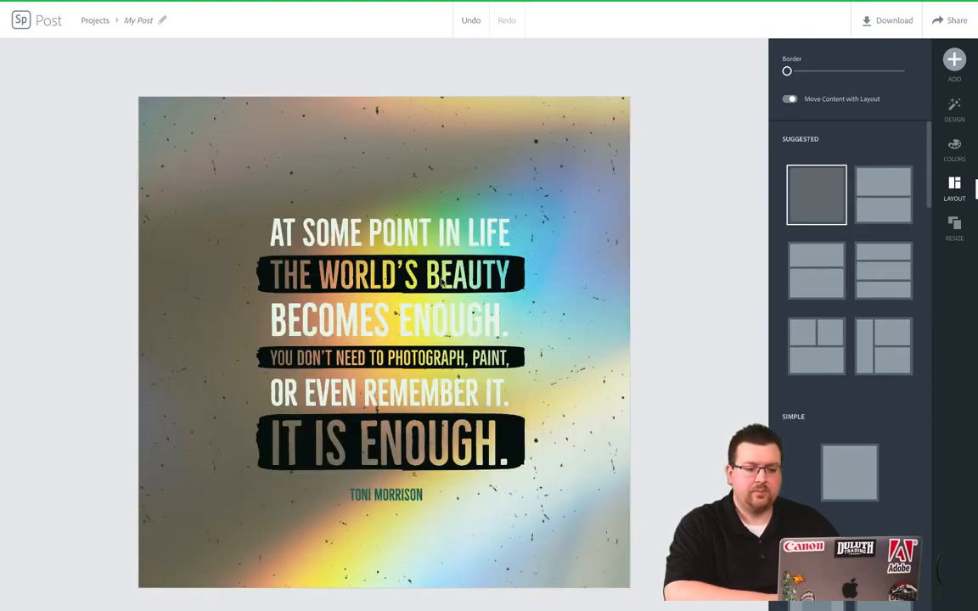
Replace the entire quote text with "Come to this event tonight!"
left_click(433, 246)
double_click(428, 231)
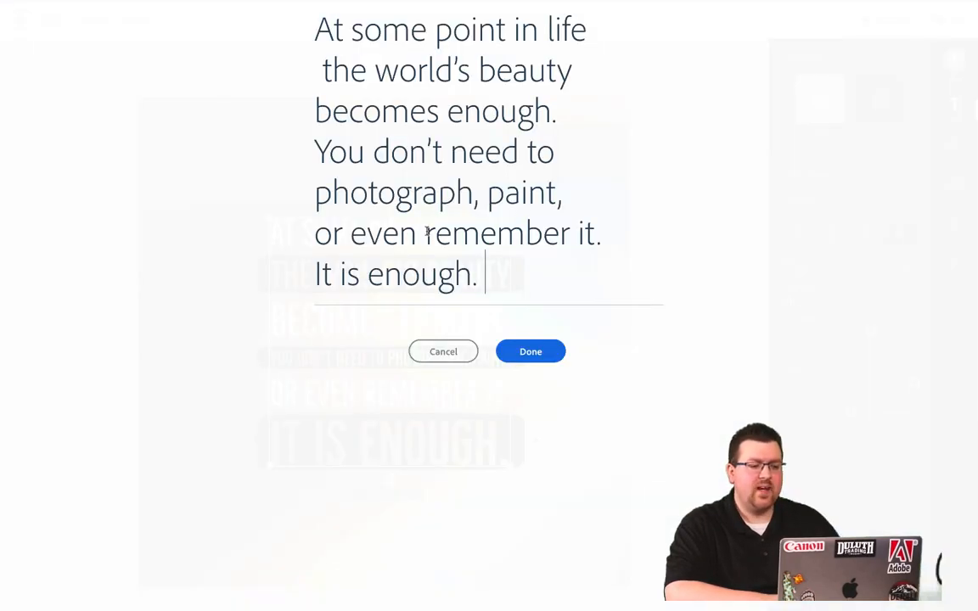
left_click_drag(472, 274, 242, 50)
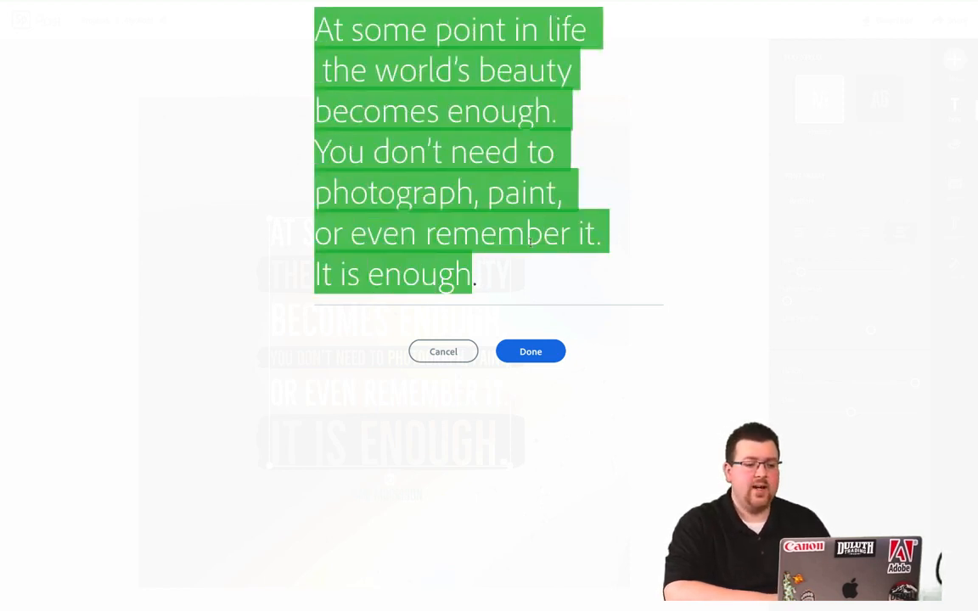
left_click(529, 266)
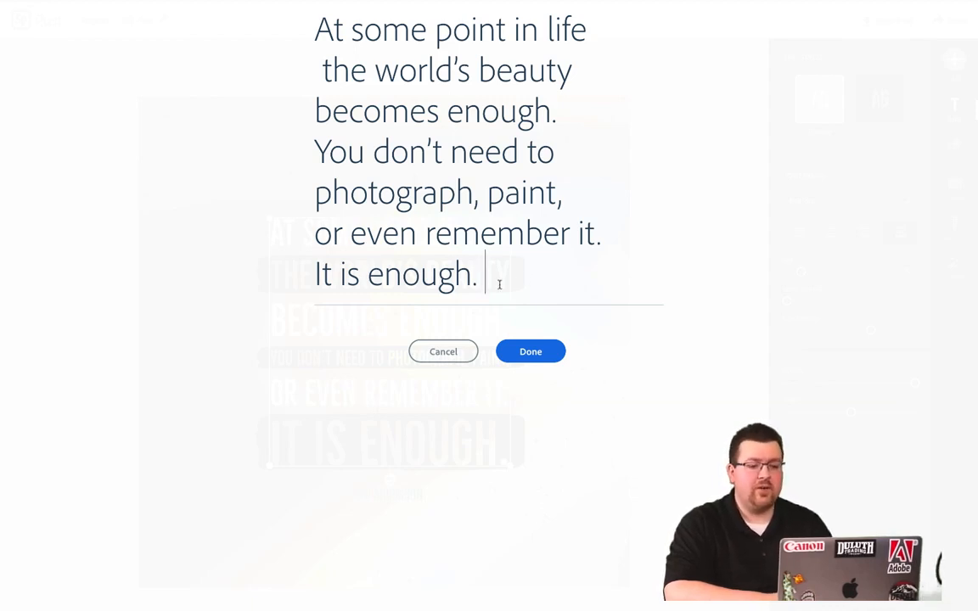
left_click_drag(500, 285, 290, 40)
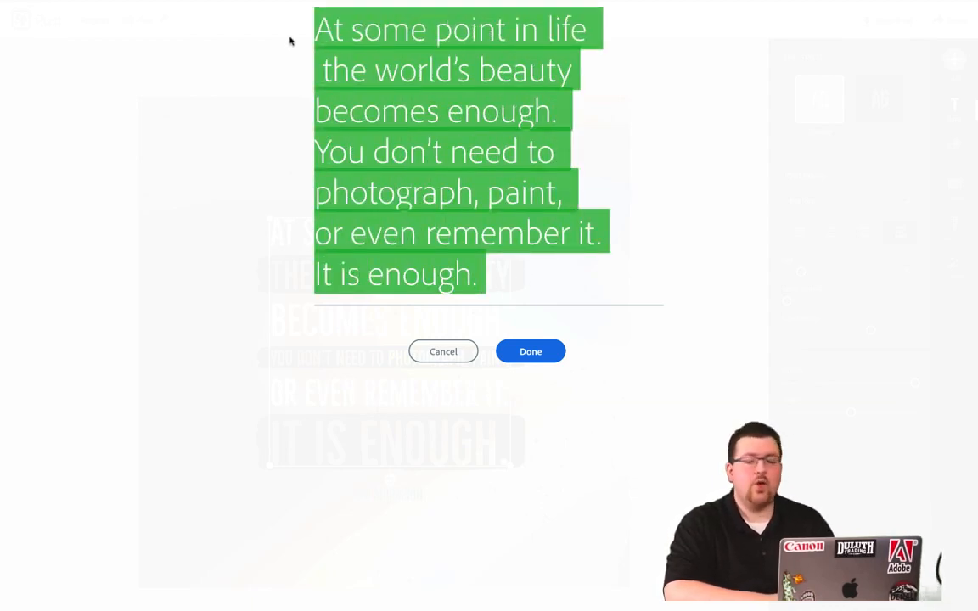
type("C")
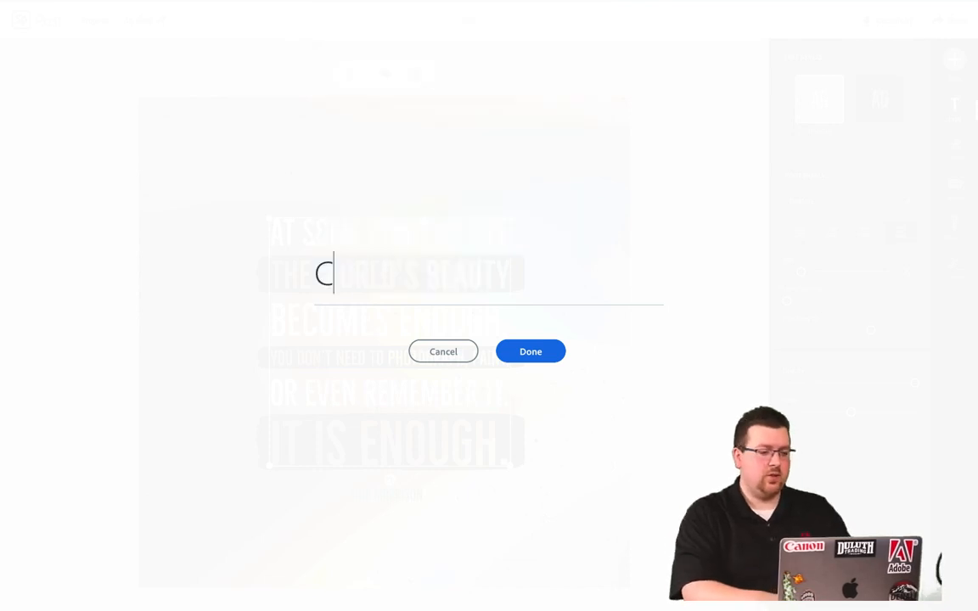
type("ome to this event tonight!@")
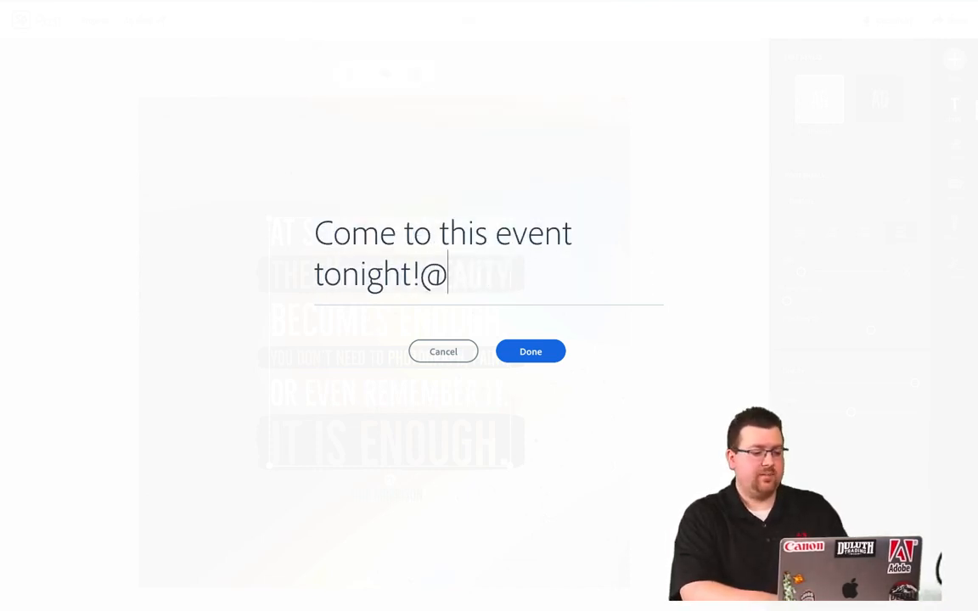
key("BackSpace")
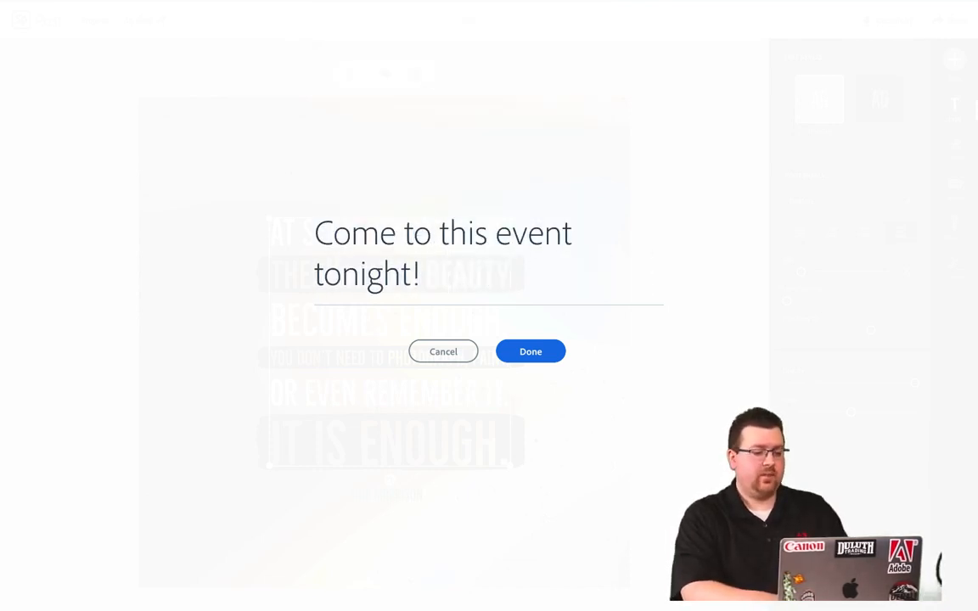
left_click(508, 351)
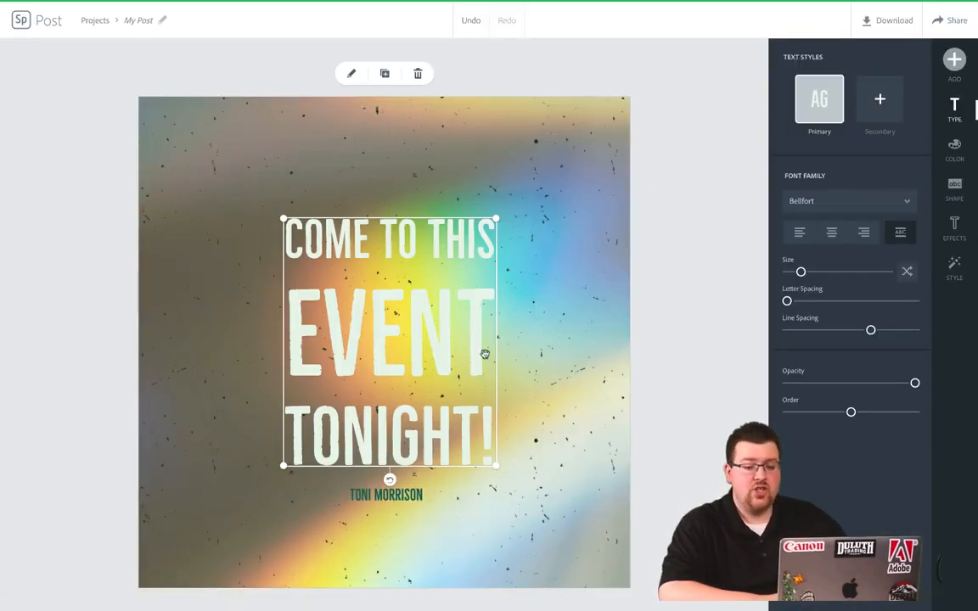
Set the headline's font to Calluna Sans Italic and make its text slightly smaller
left_click(871, 200)
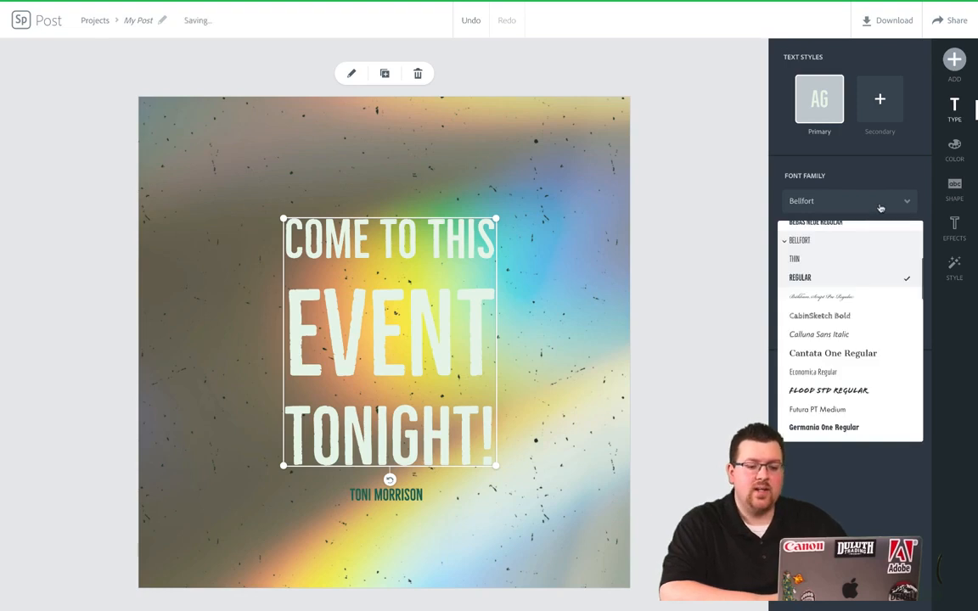
left_click(859, 396)
left_click(853, 338)
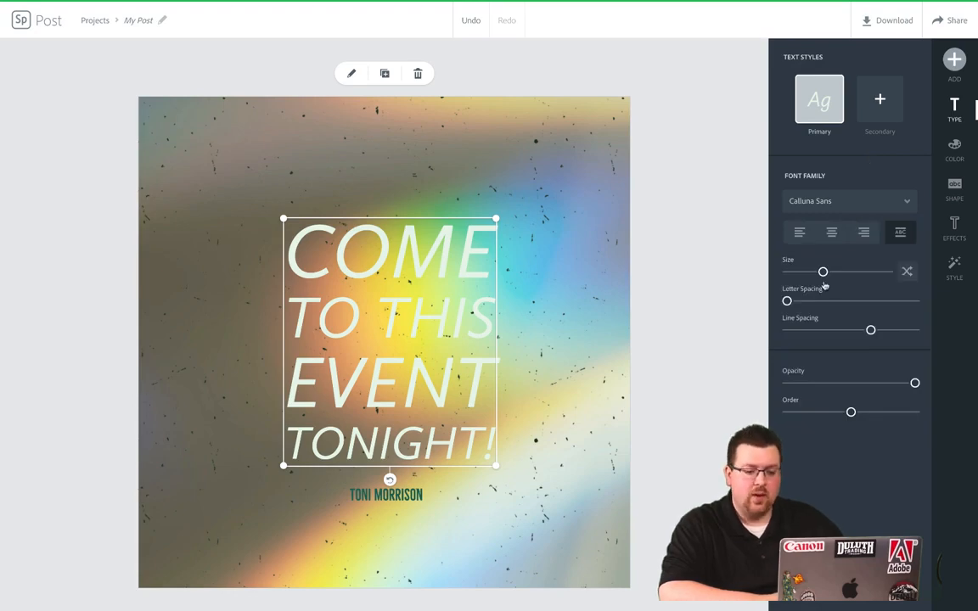
mouse_move(823, 273)
left_mouse_down()
mouse_move(852, 274)
mouse_move(817, 272)
left_mouse_up()
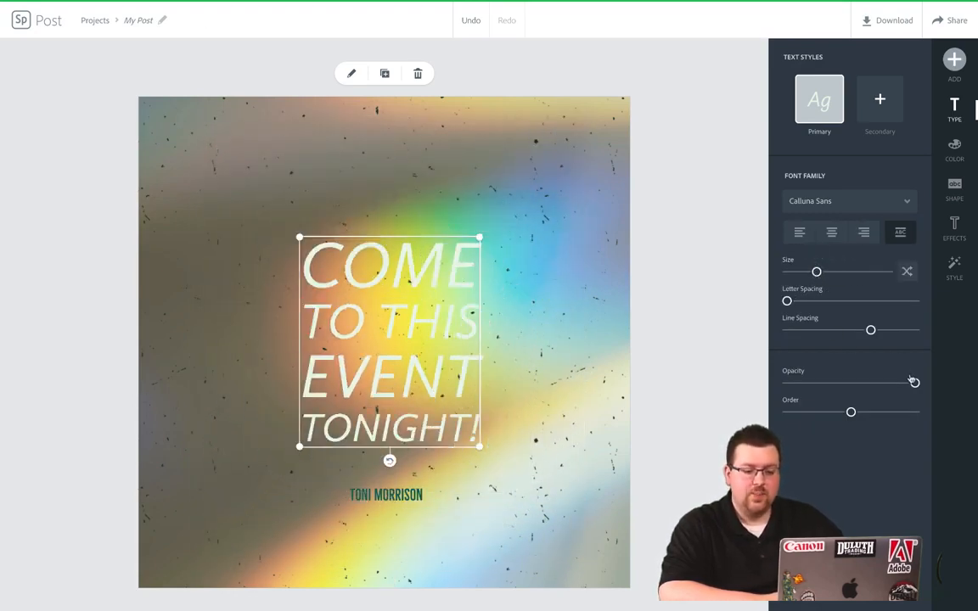
mouse_move(854, 413)
left_mouse_down()
mouse_move(912, 412)
mouse_move(786, 413)
mouse_move(841, 415)
left_mouse_up()
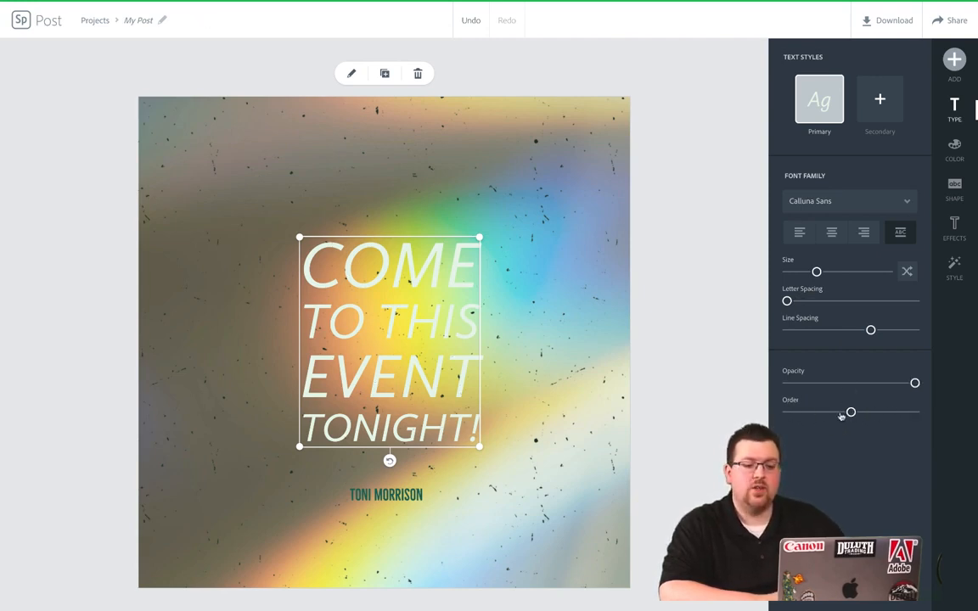
mouse_move(817, 272)
left_mouse_down()
mouse_move(850, 274)
mouse_move(820, 273)
left_mouse_up()
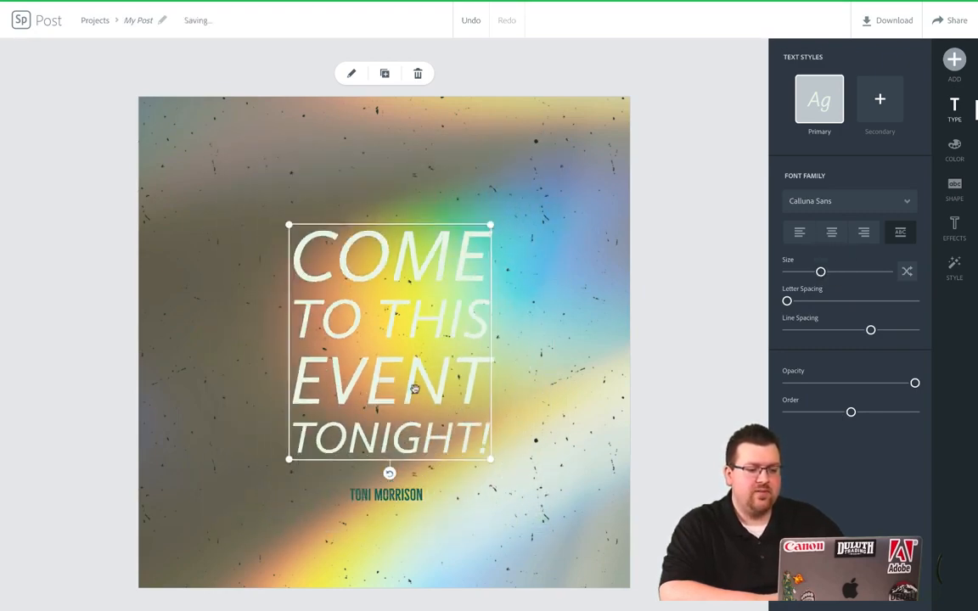
Move the headline to the top of the post and widen its text box so it wraps onto three lines, centered
left_click_drag(415, 386, 486, 269)
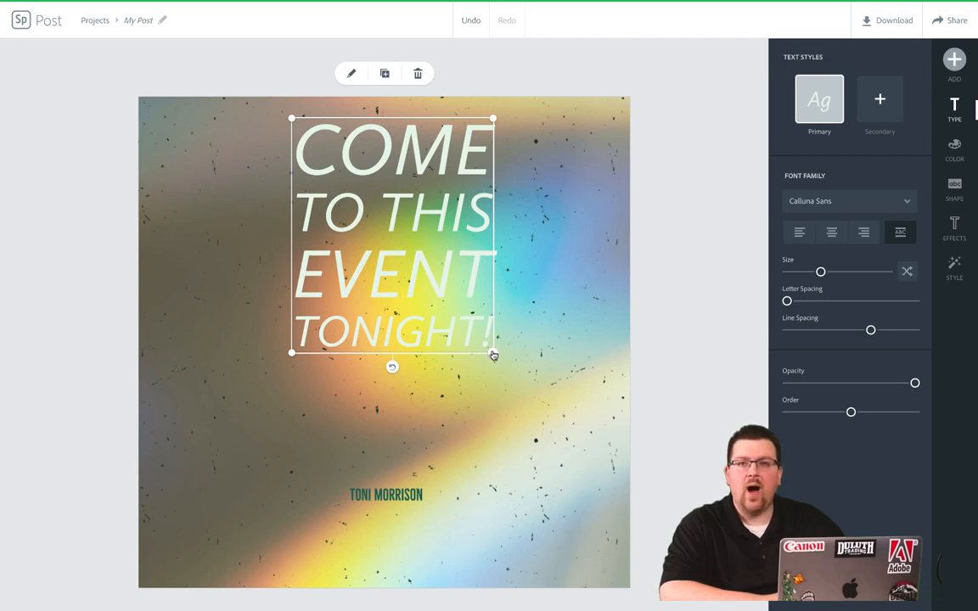
left_click_drag(494, 355, 603, 349)
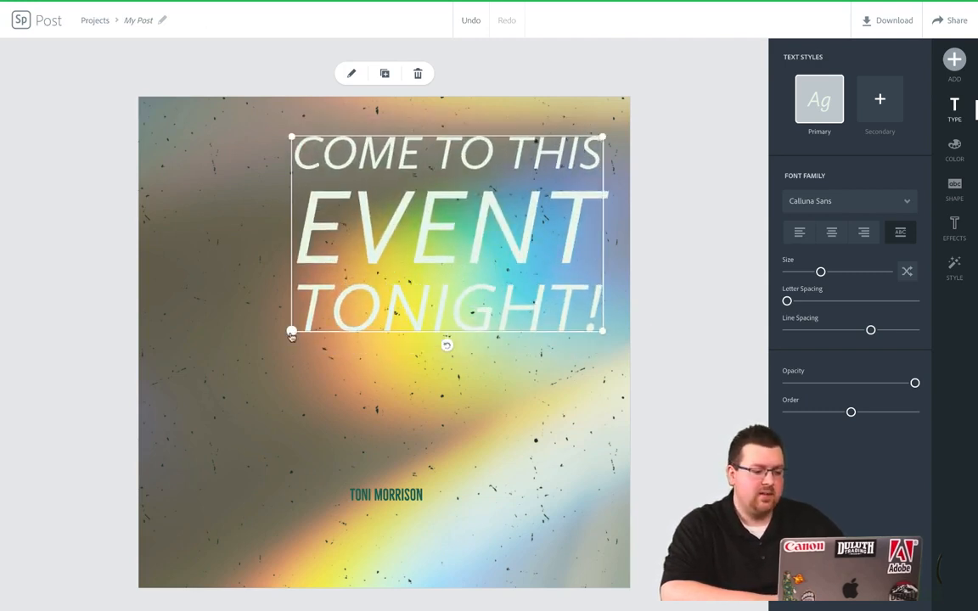
left_click_drag(225, 329, 173, 320)
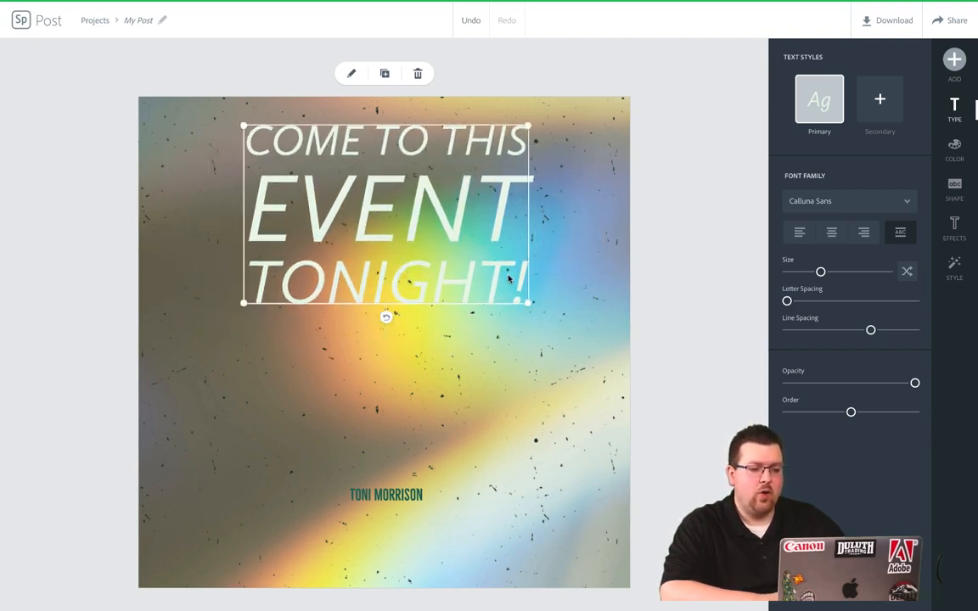
Try the suggested pink, cream and teal colors on the headline text
left_click(953, 149)
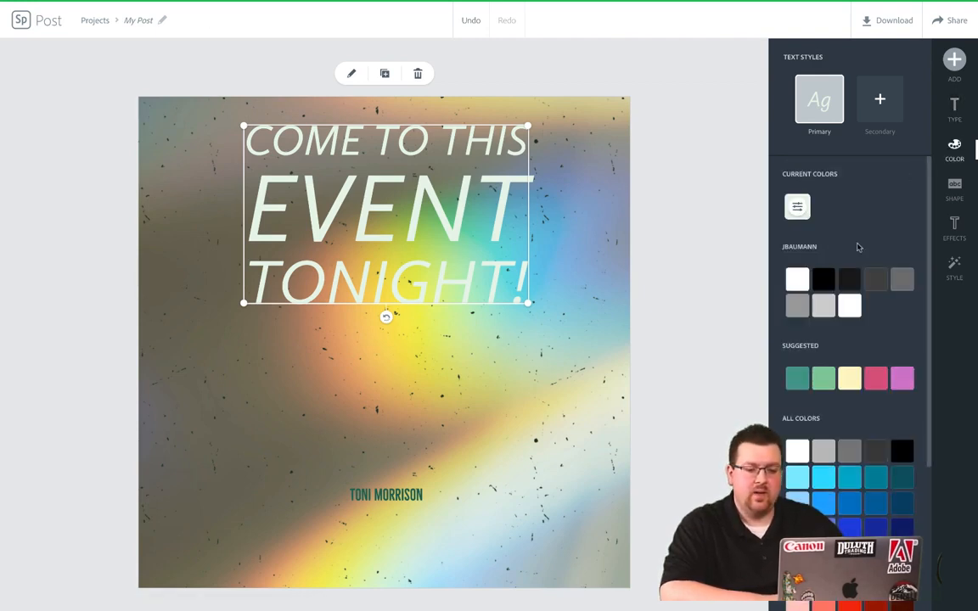
scroll(856, 254, "down", 2)
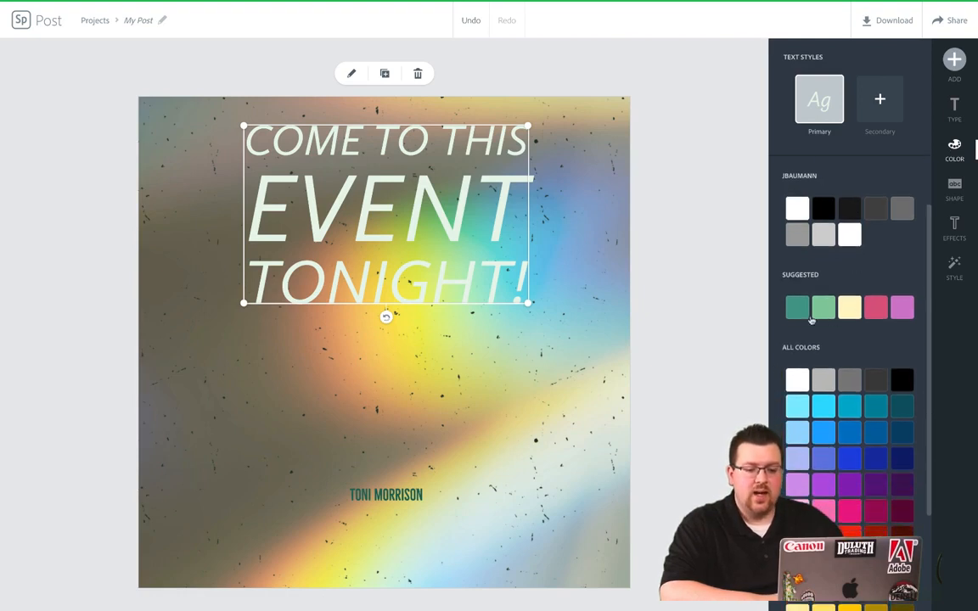
left_click(874, 308)
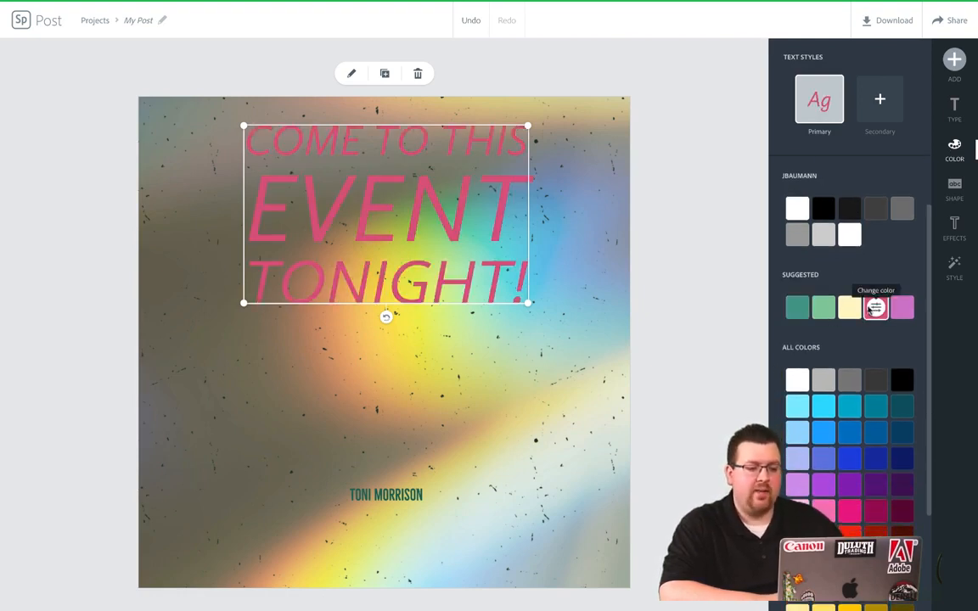
left_click(850, 310)
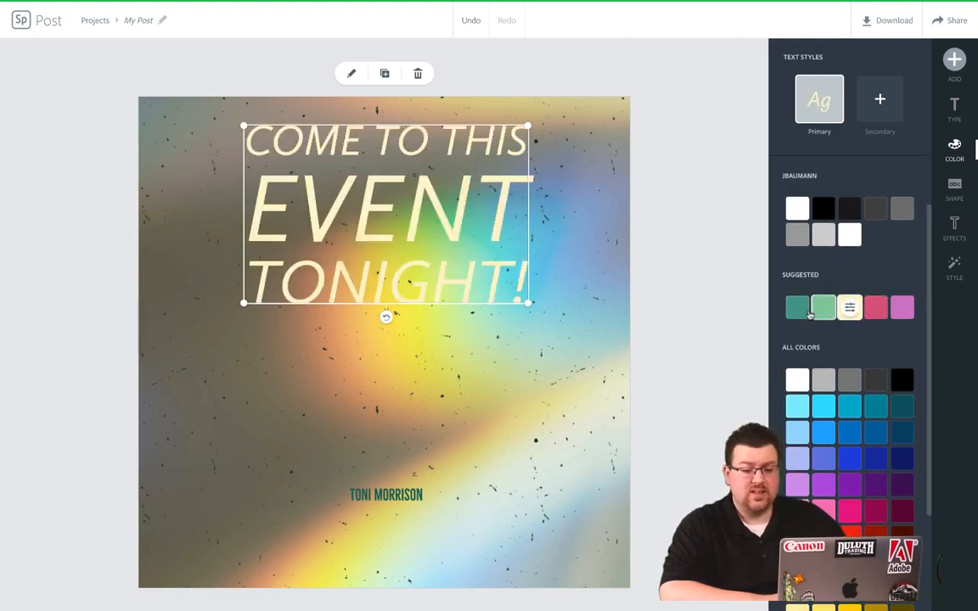
left_click(797, 307)
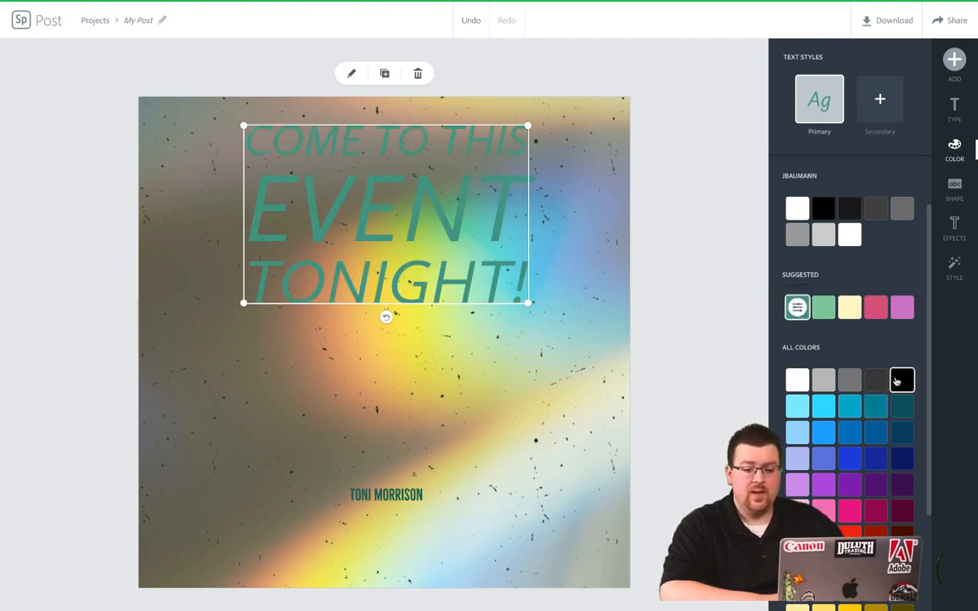
Try blue, red, yellow and green from the full color palette on the headline and set its color to black
left_click(898, 385)
scroll(899, 357, "down", 2)
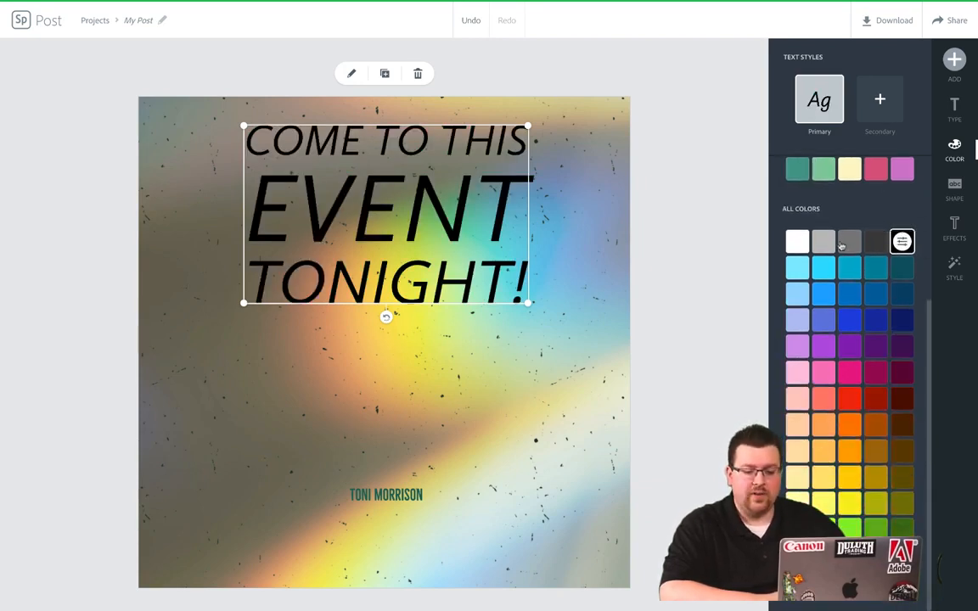
left_click(849, 268)
left_click(849, 318)
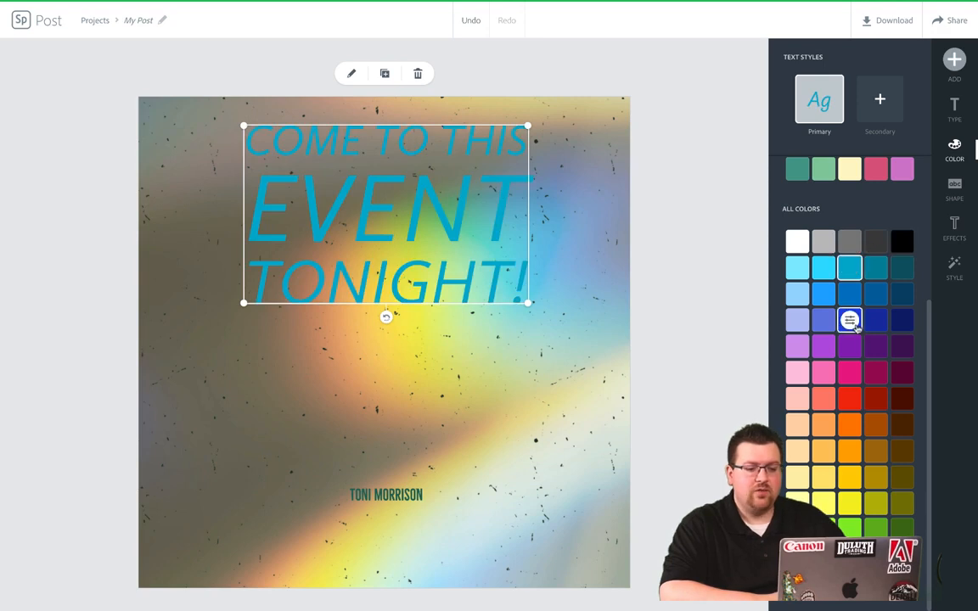
left_click(849, 397)
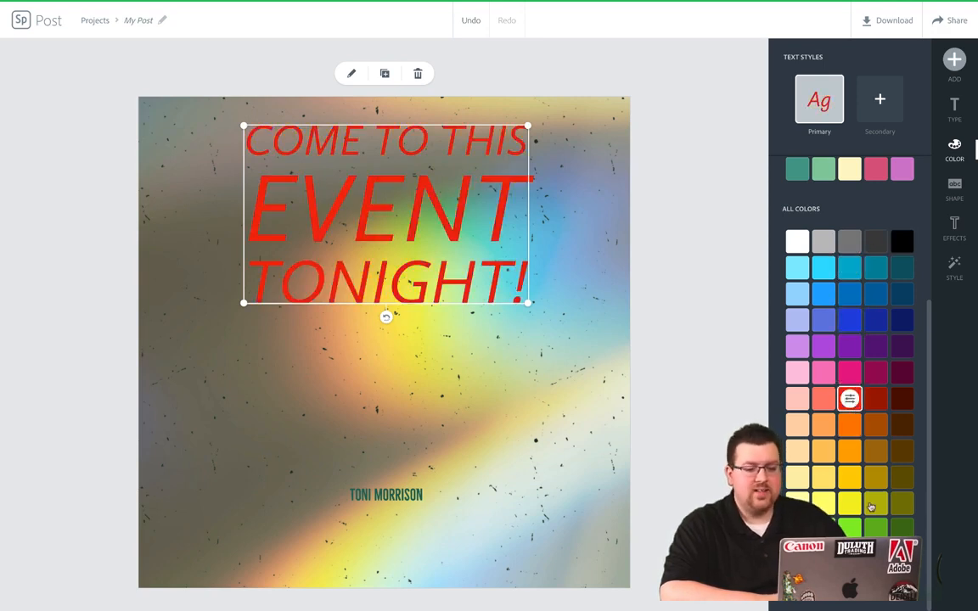
left_click(851, 508)
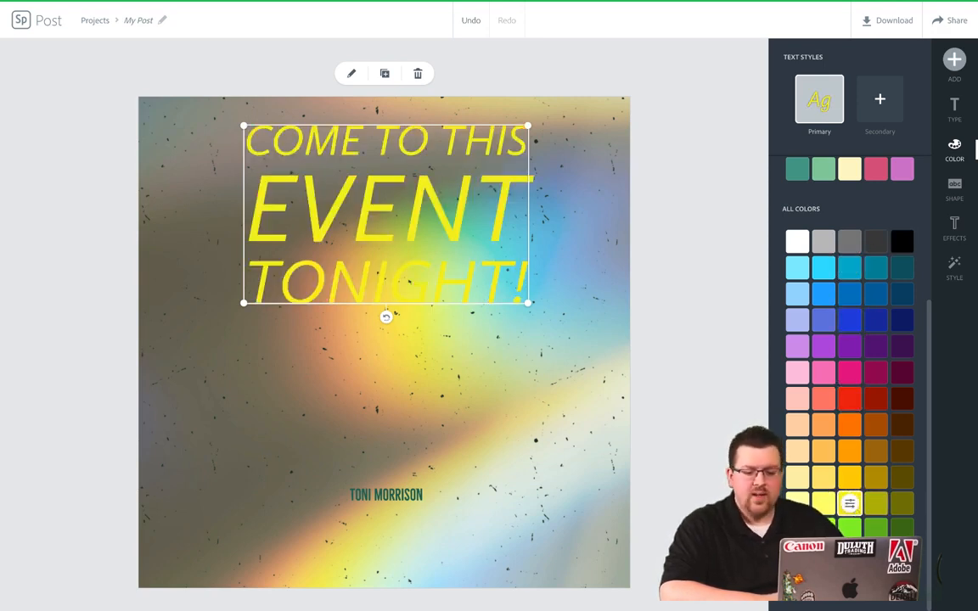
left_click(825, 556)
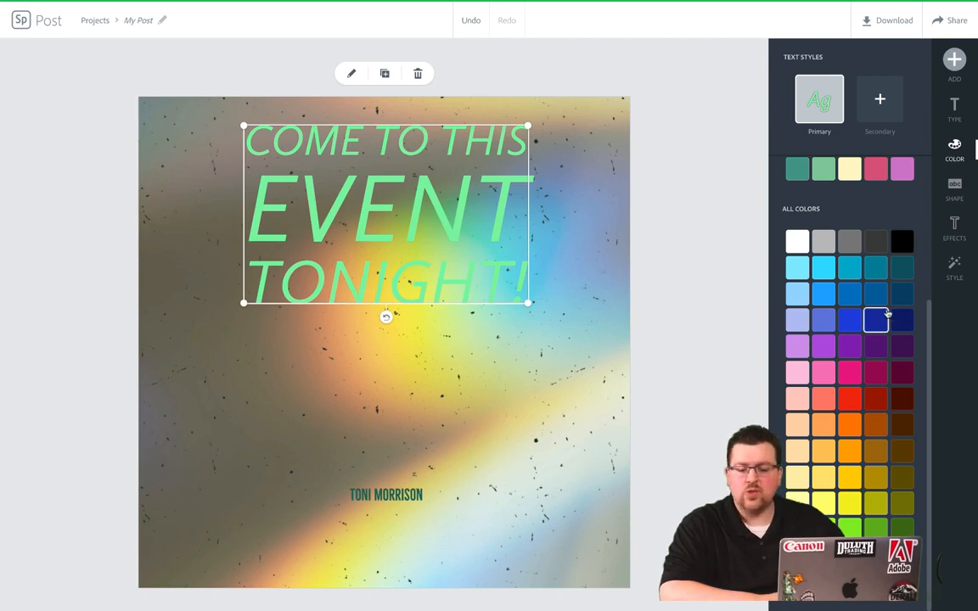
scroll(879, 315, "up", 3)
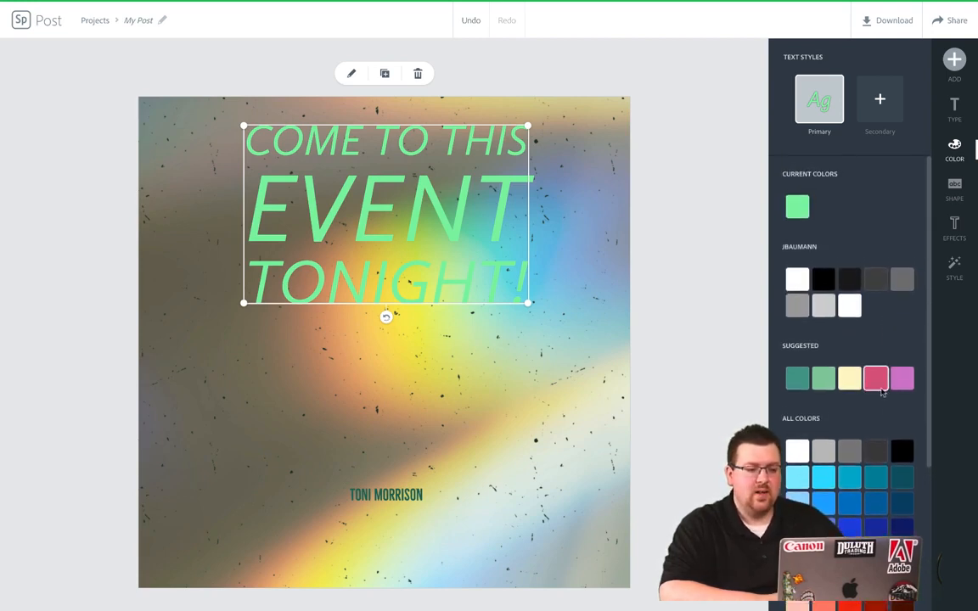
left_click(902, 452)
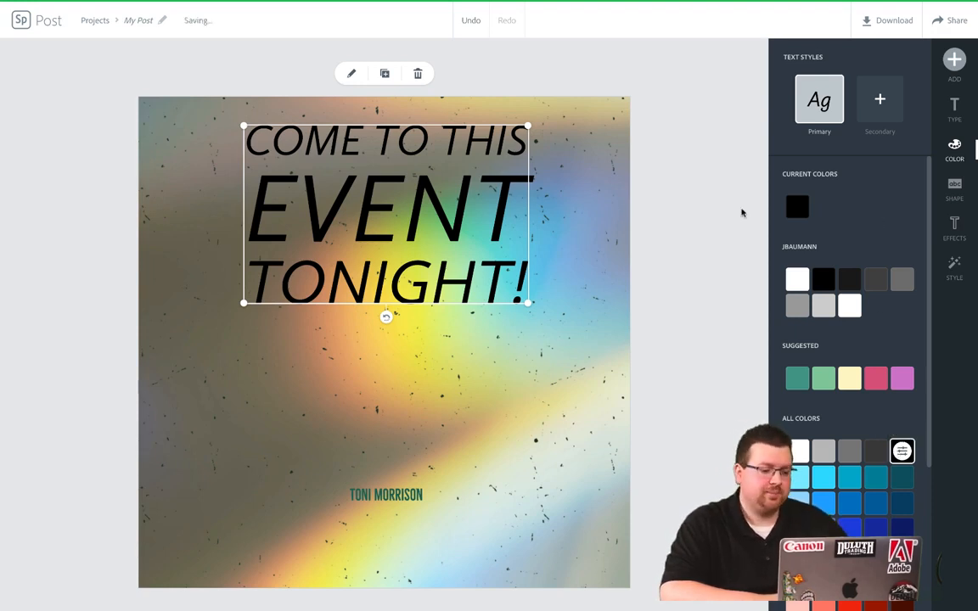
Add a new text element reading "9:00pm Wadsworth Hall" to the post
left_click(547, 379)
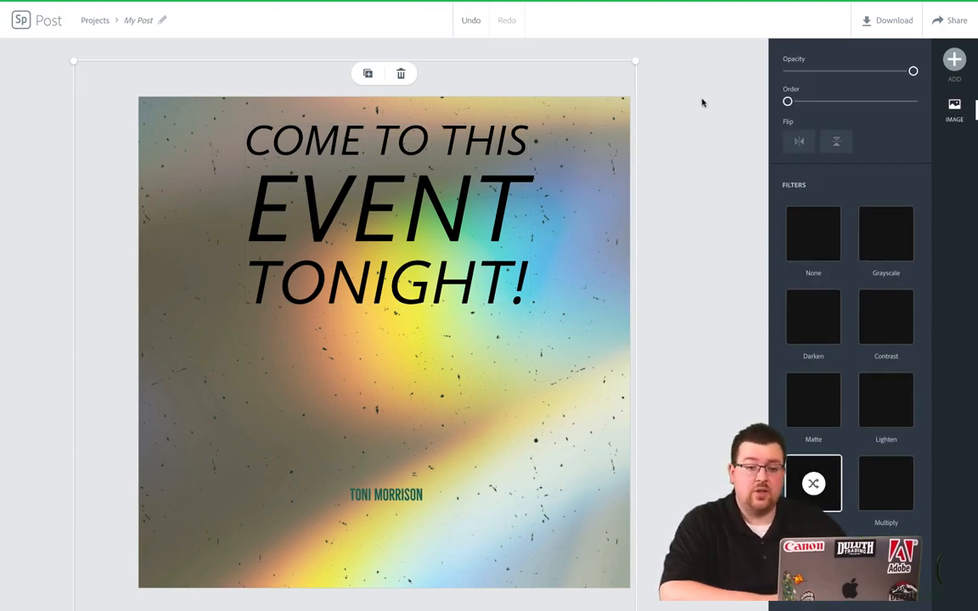
left_click(951, 63)
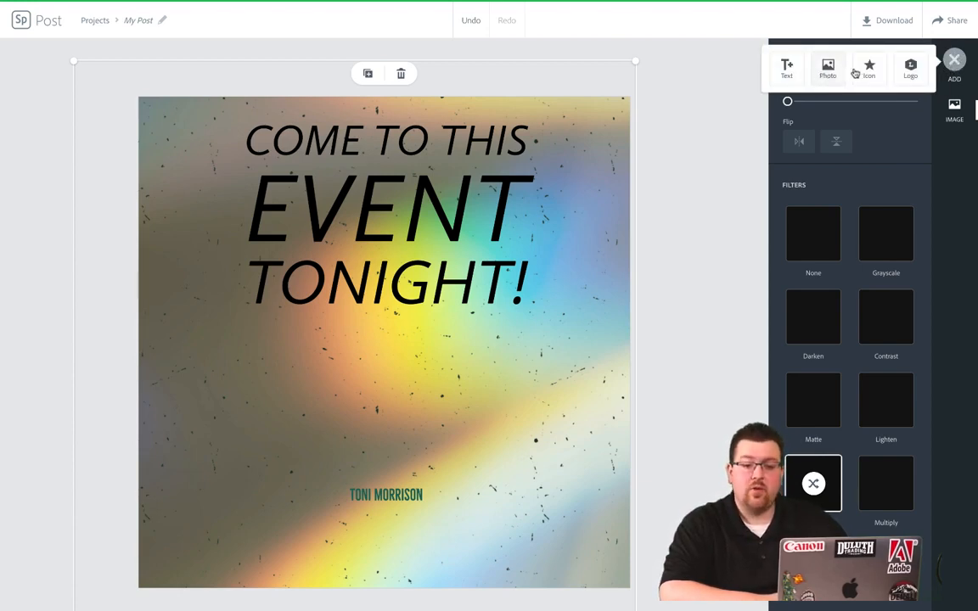
left_click(787, 68)
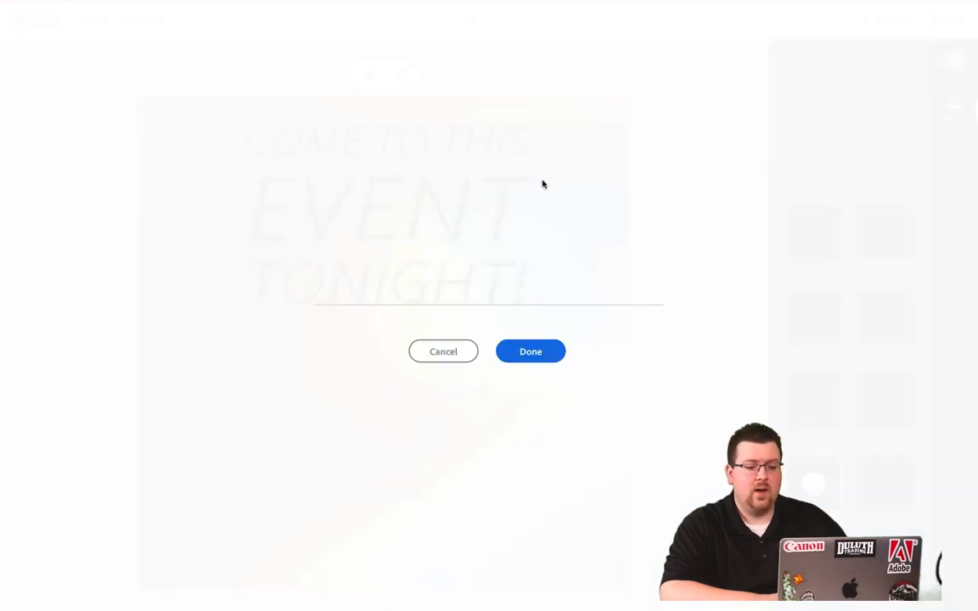
type("9:")
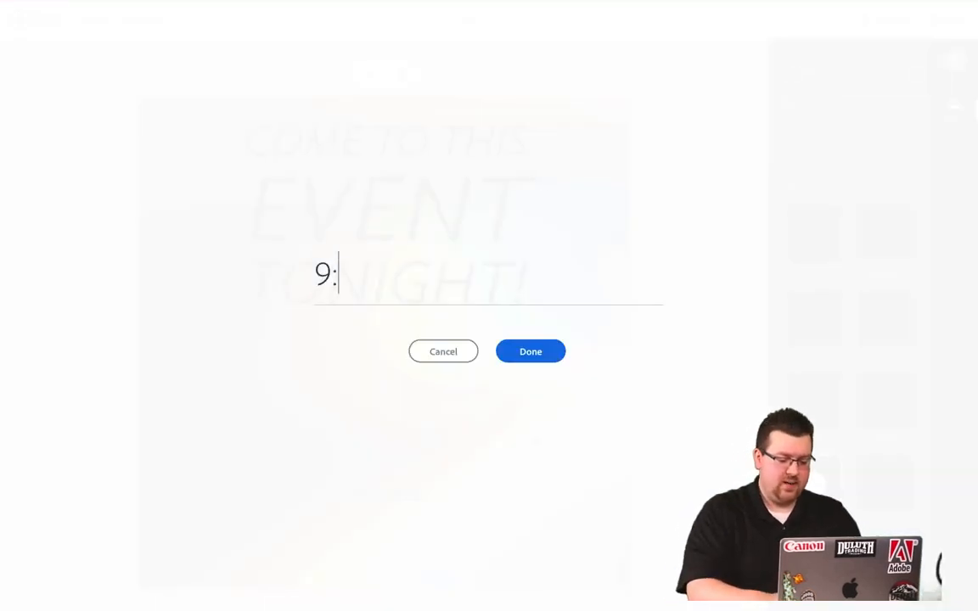
type("00pm W")
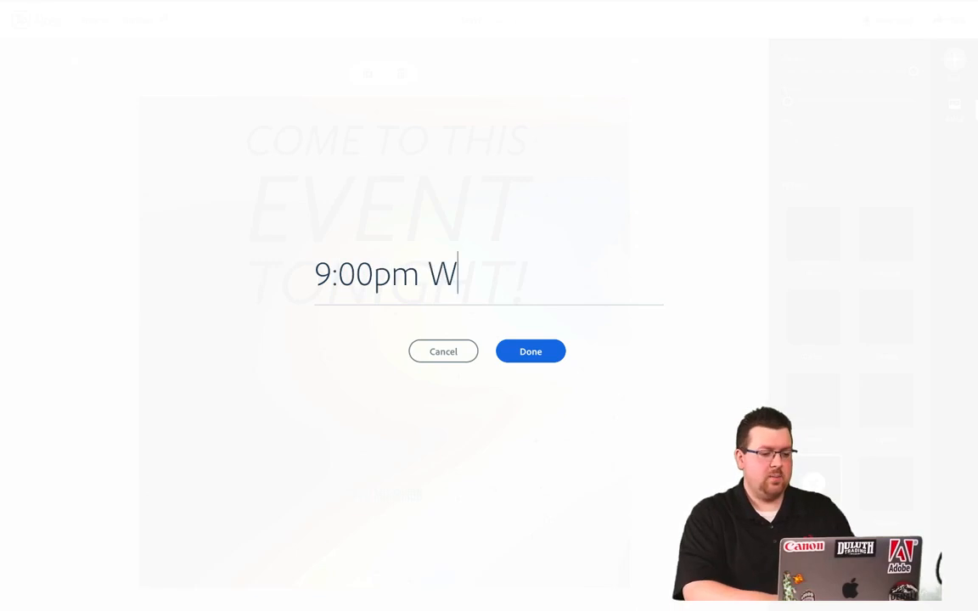
type("adsworth Hall")
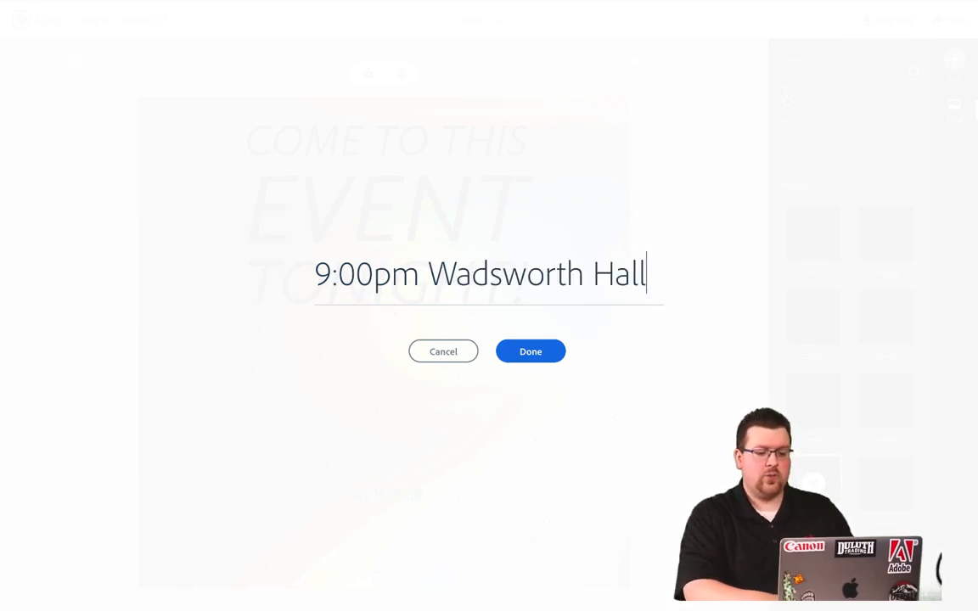
left_click(529, 351)
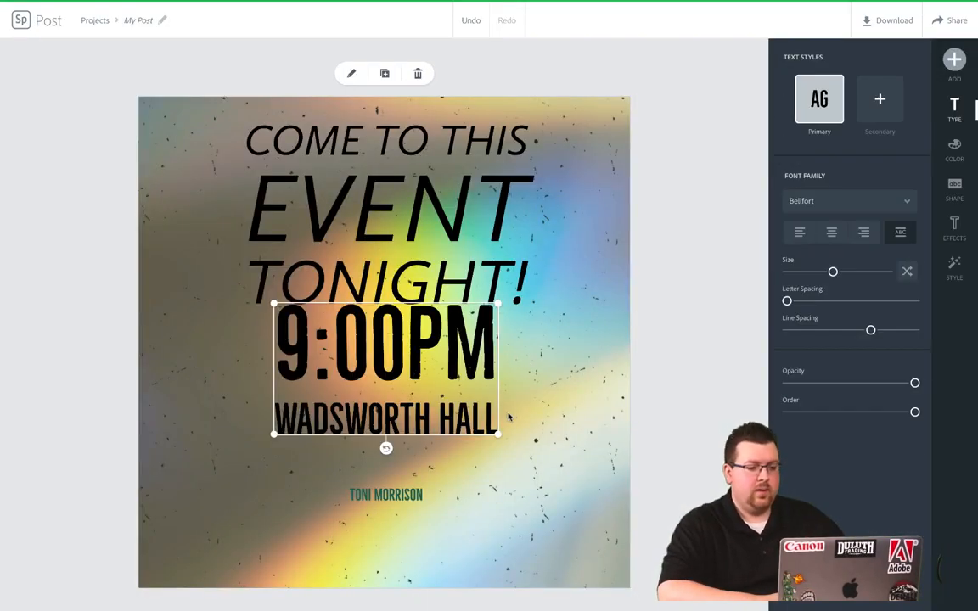
Move the time and location text clear of the headline and apply the secondary text style to its 9:00PM line
left_click_drag(461, 333, 467, 371)
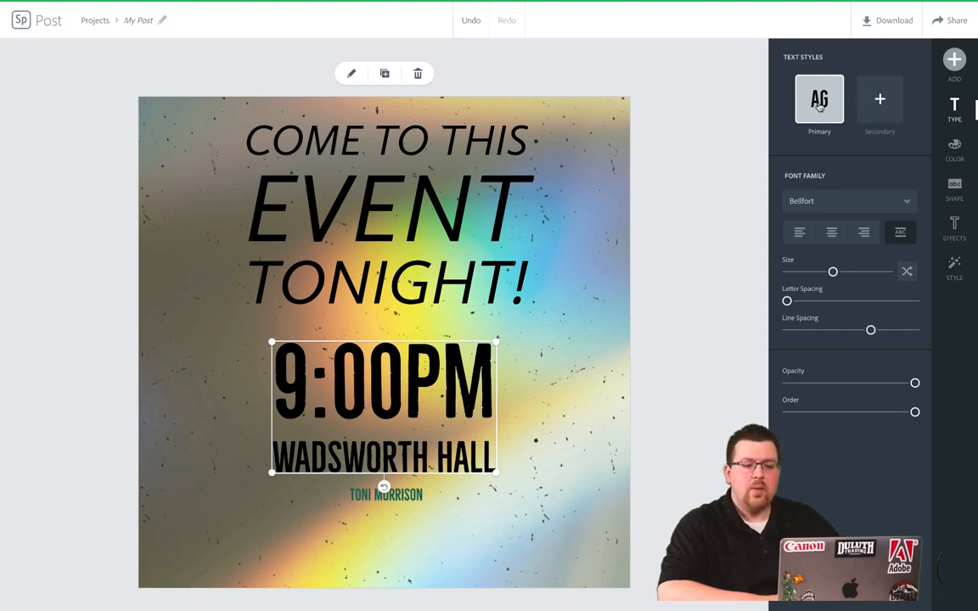
left_click(883, 100)
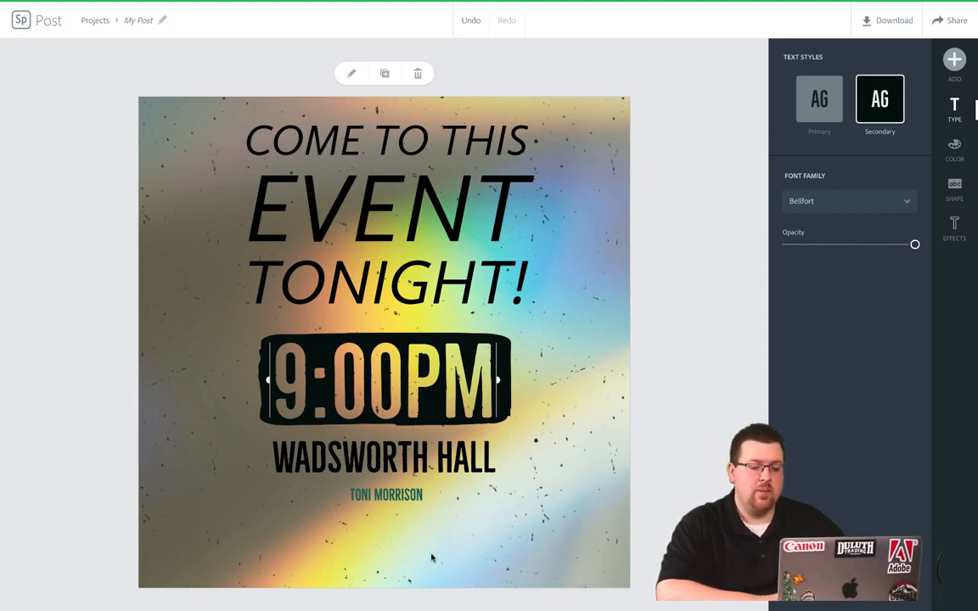
Delete the quote author's name and move the time and location text lower on the post
left_click(404, 508)
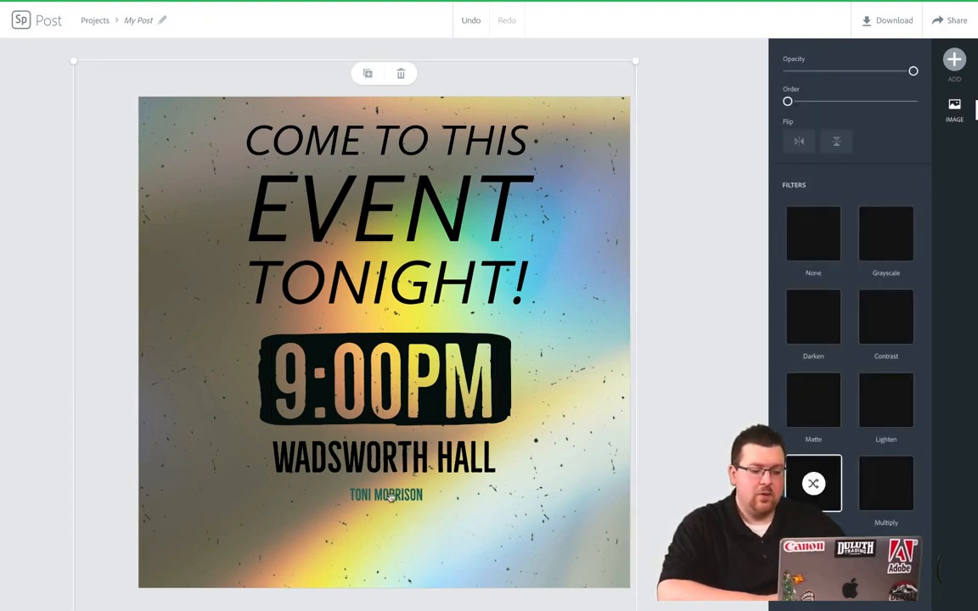
left_click(408, 497)
key("Delete")
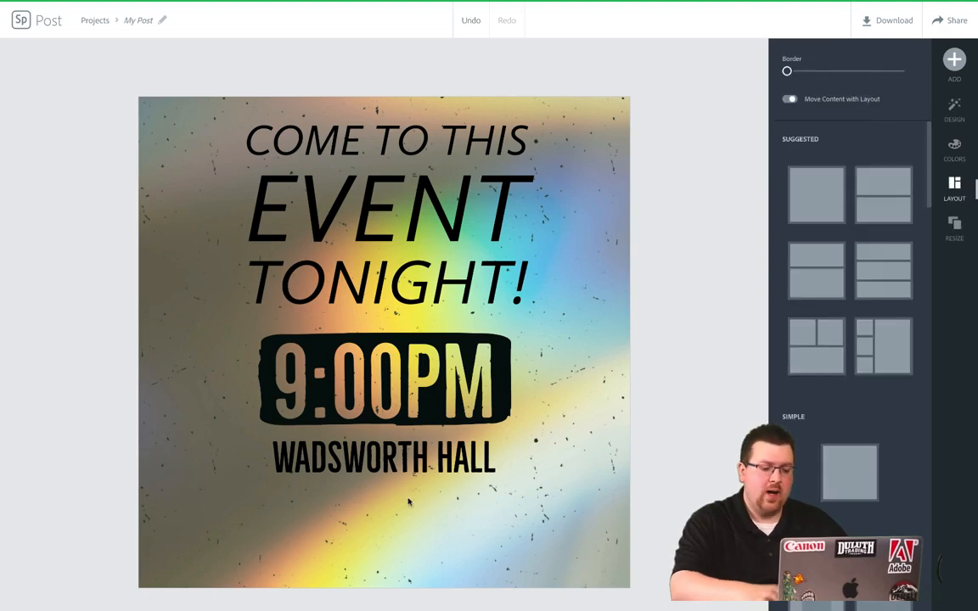
left_click(430, 432)
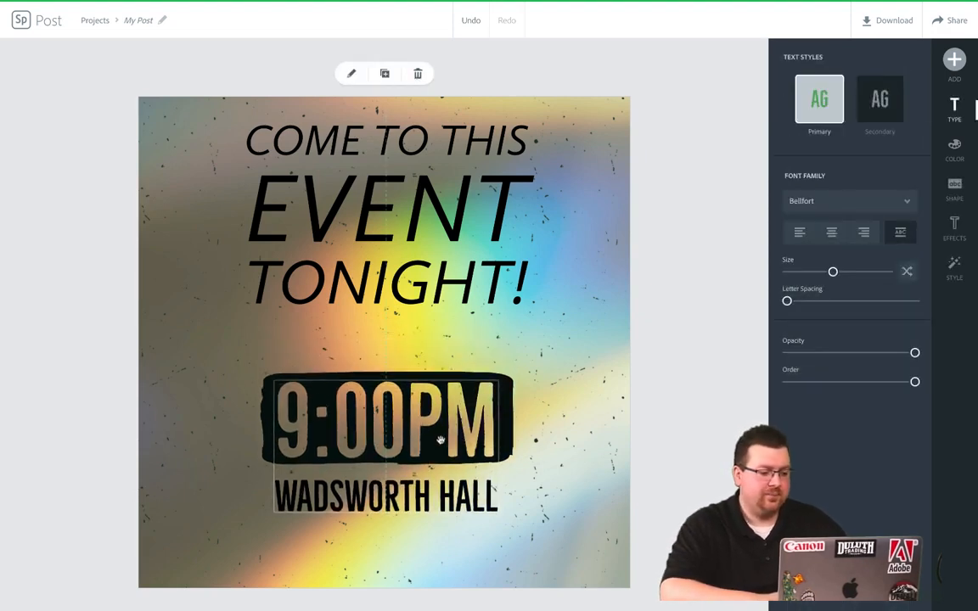
left_click(688, 345)
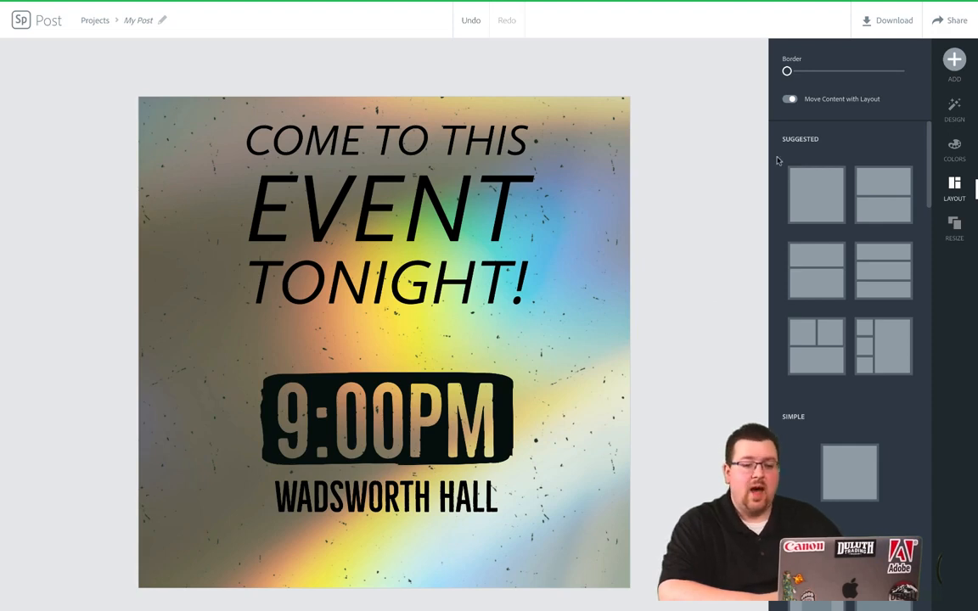
Try the Facebook social post size on the design
left_click(955, 226)
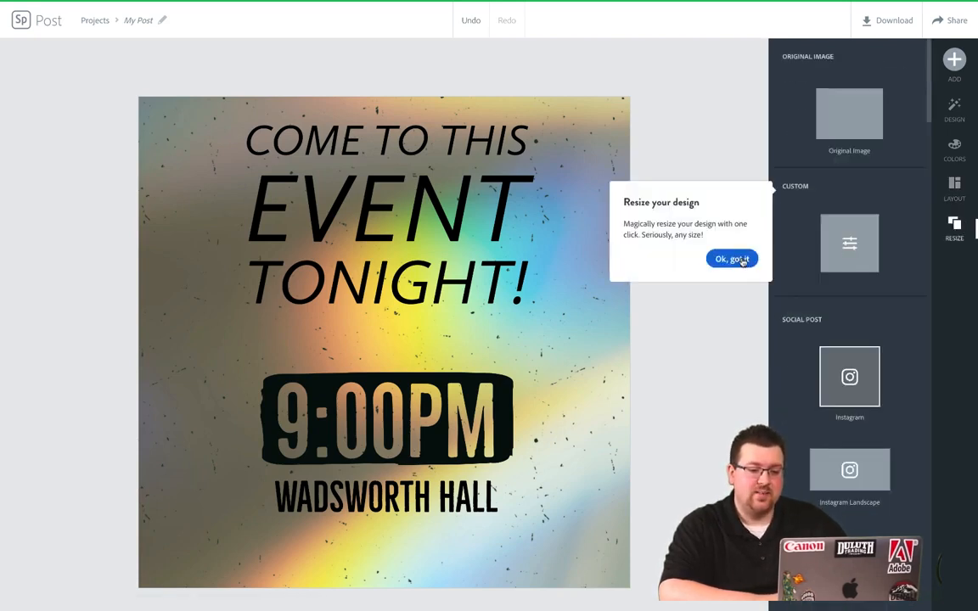
left_click(742, 261)
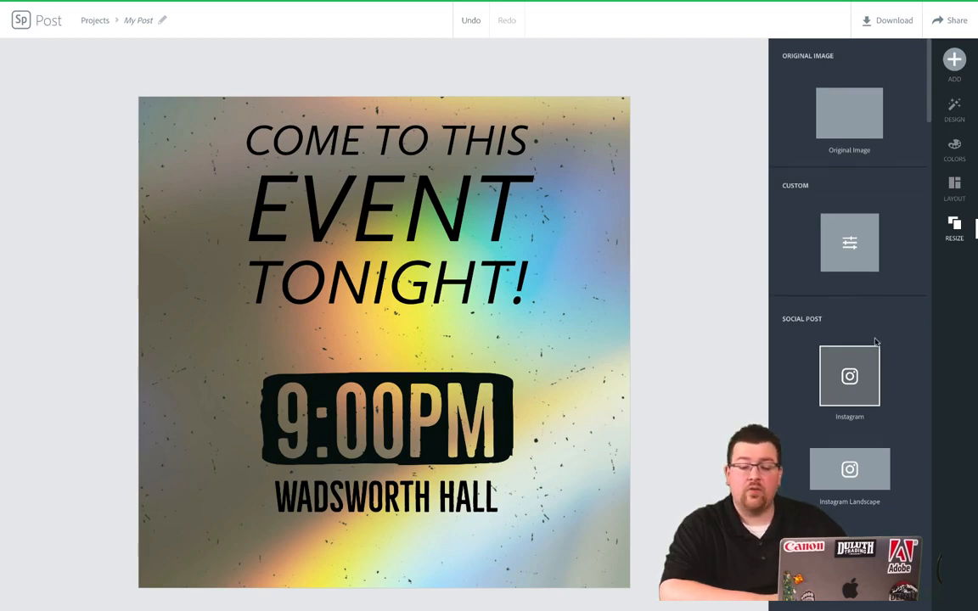
scroll(876, 342, "down", 5)
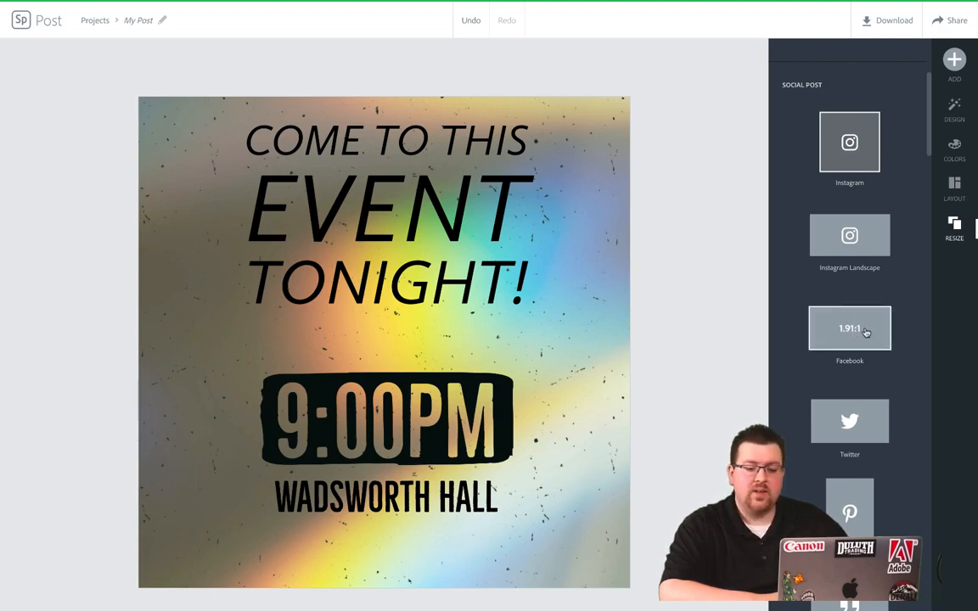
left_click(866, 332)
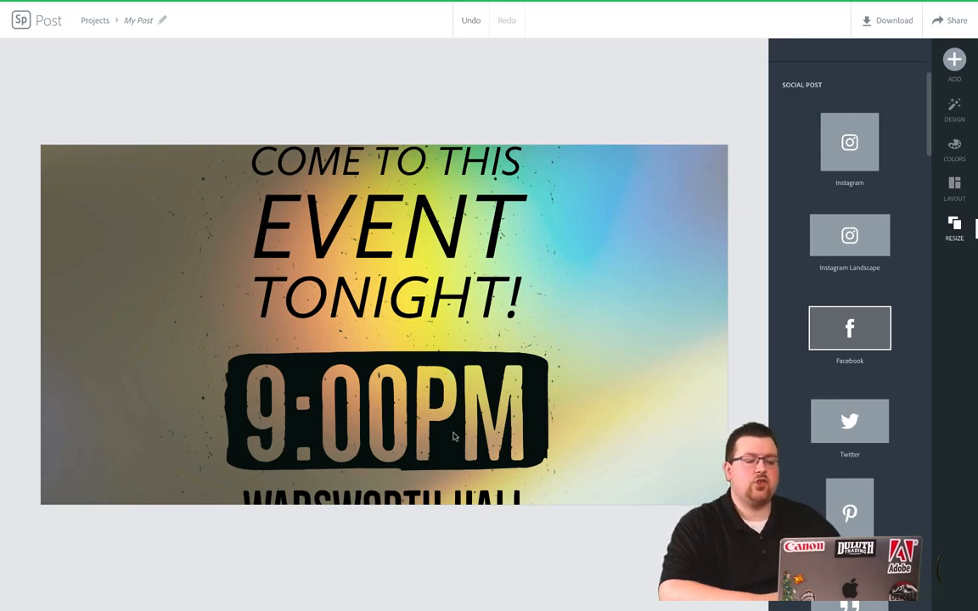
left_click(491, 412)
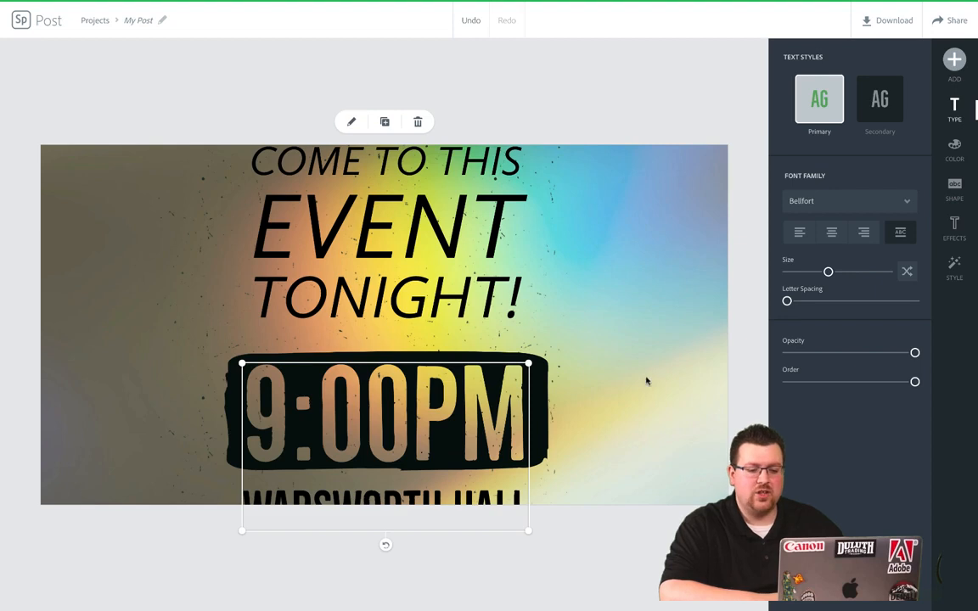
left_click(734, 343)
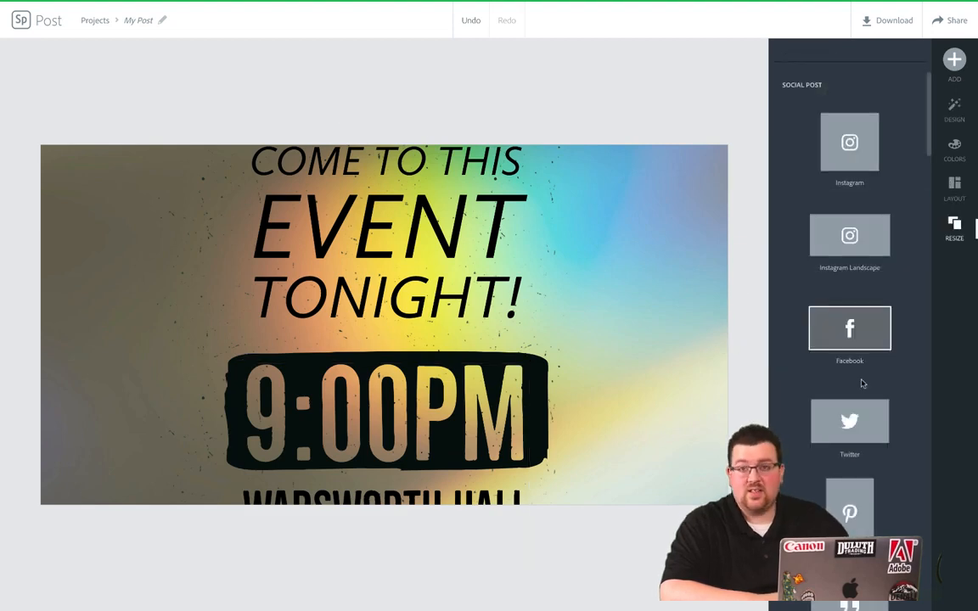
Try the Twitter and Pinterest sizes on the design and resize it to Snapchat Story
left_click(857, 431)
scroll(857, 431, "down", 1)
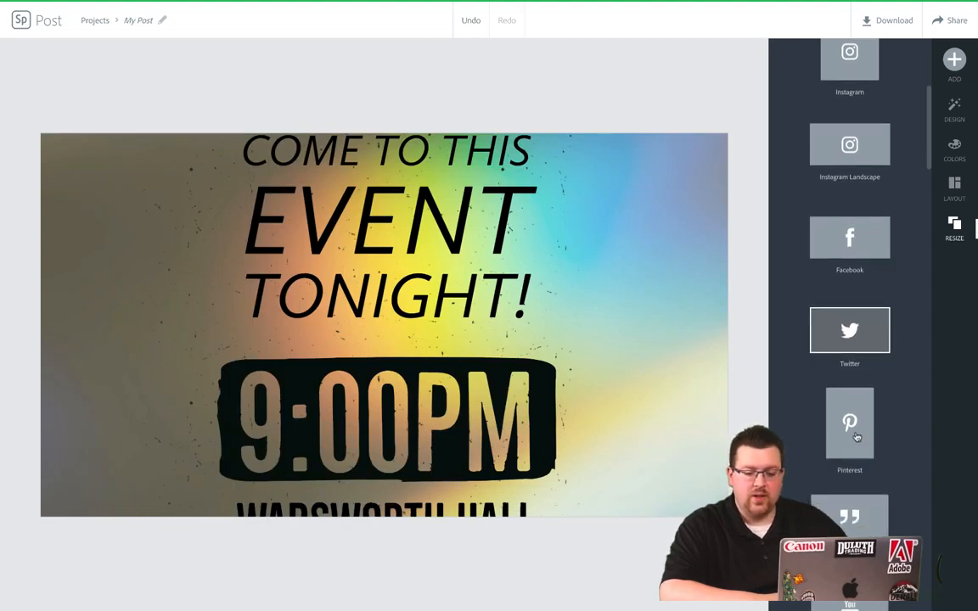
left_click(853, 433)
scroll(852, 434, "down", 3)
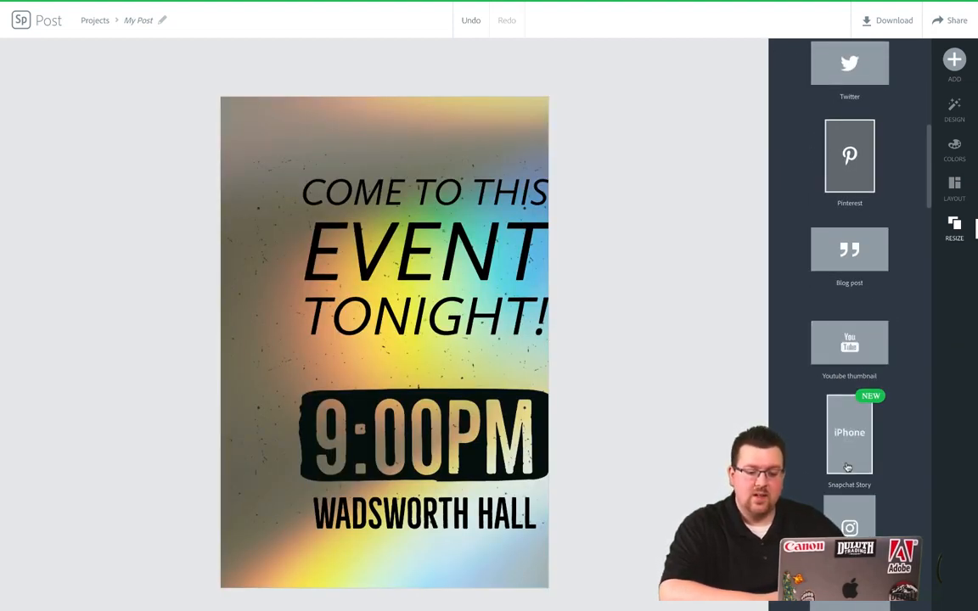
left_click(849, 433)
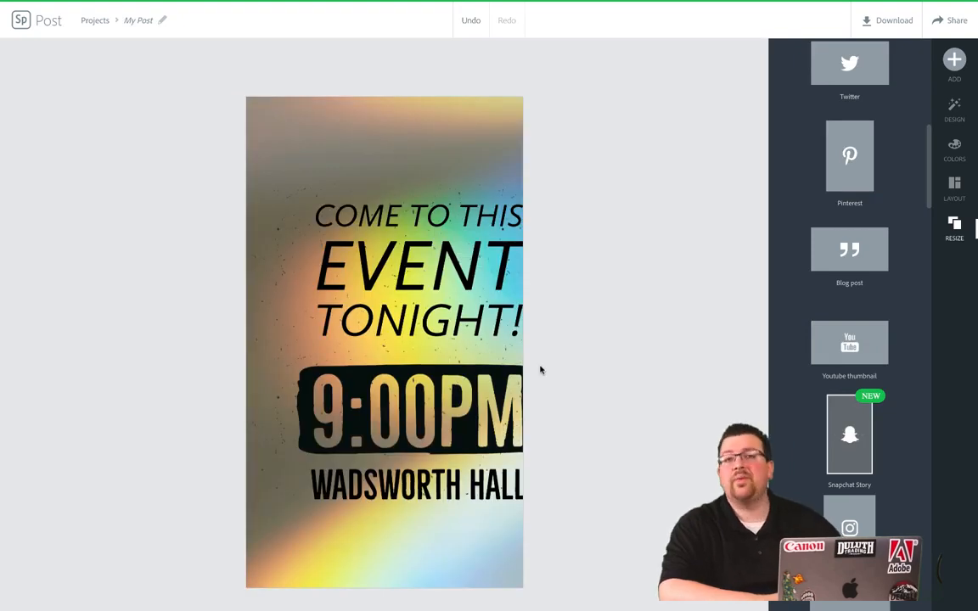
Move the headline up and center both it and the 9:00PM Wadsworth Hall text horizontally on the canvas
left_click(382, 239)
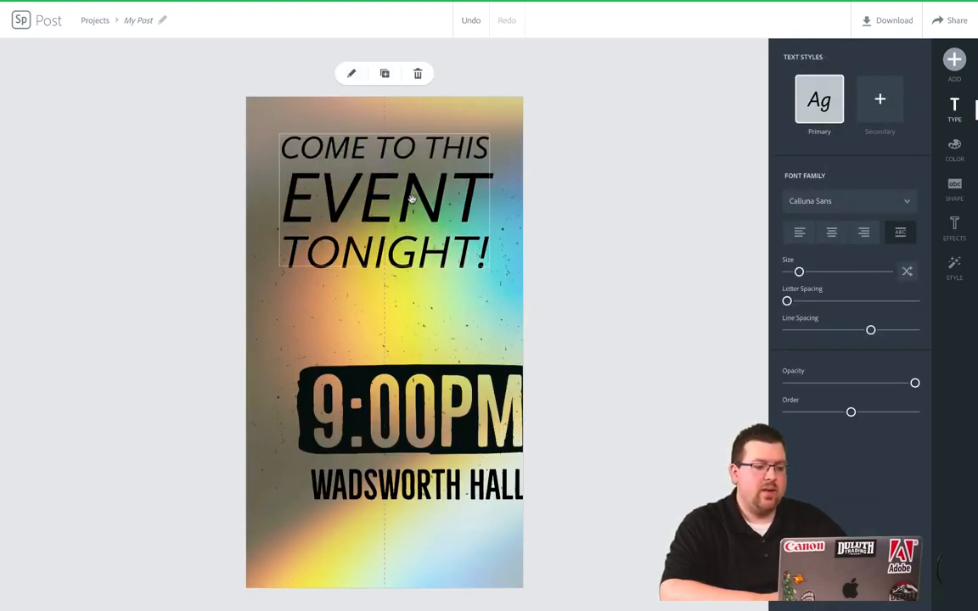
left_click_drag(442, 394, 411, 394)
left_click(407, 257)
left_click_drag(407, 257, 411, 293)
left_click(599, 309)
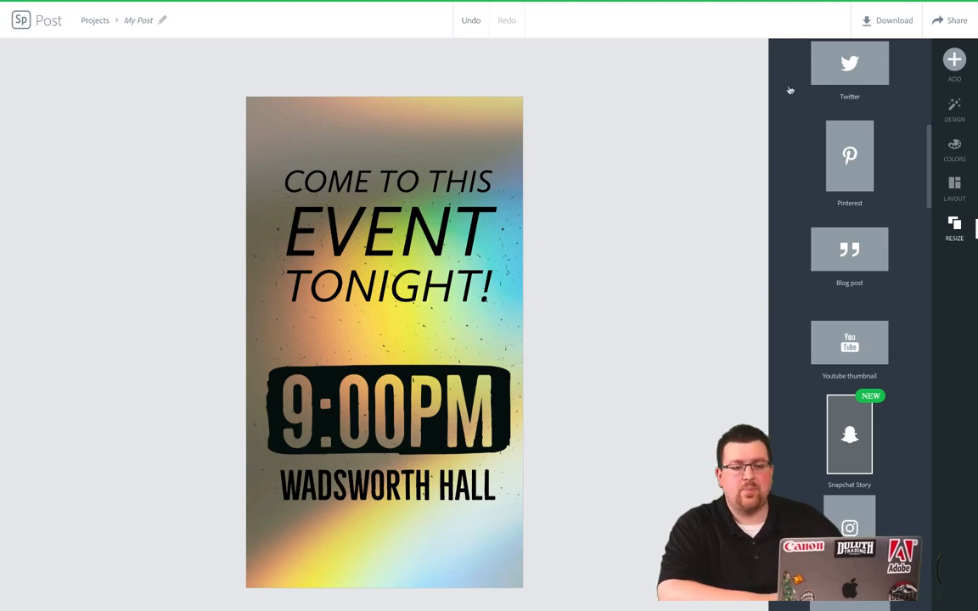
Open the post's sharing options and bring up its Twitter share page
left_click(894, 25)
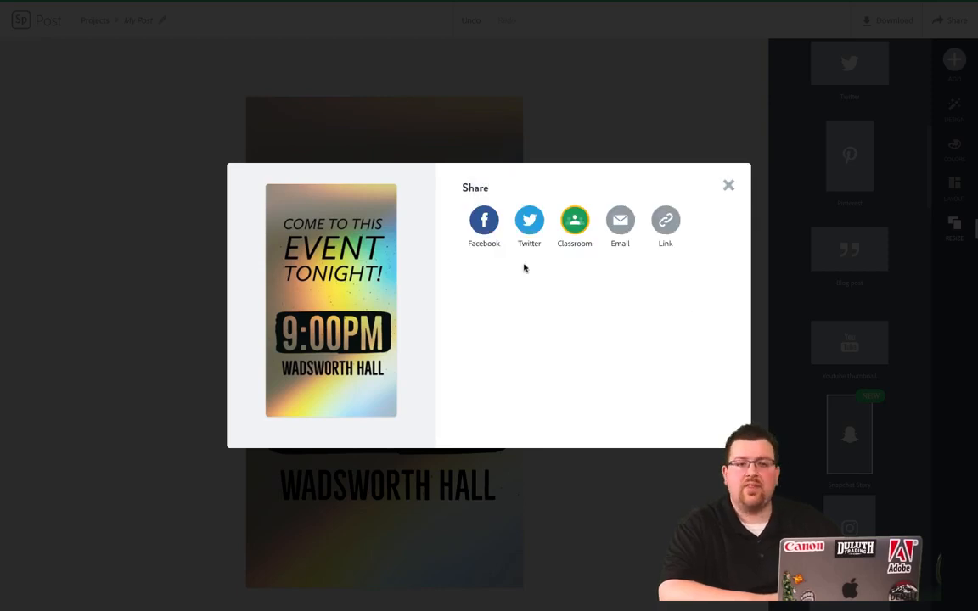
left_click(532, 218)
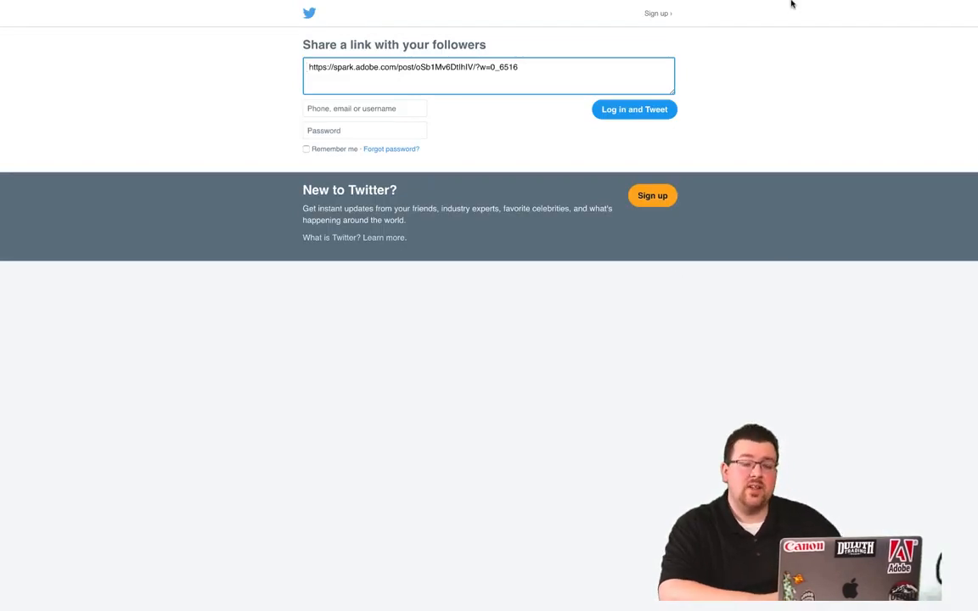
mouse_move(793, 4)
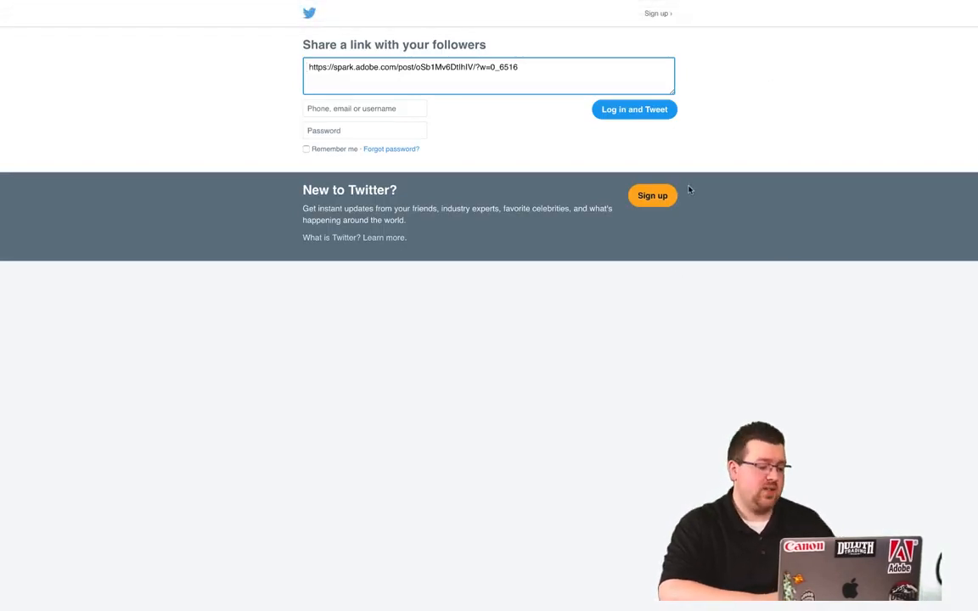
mouse_move(268, 2)
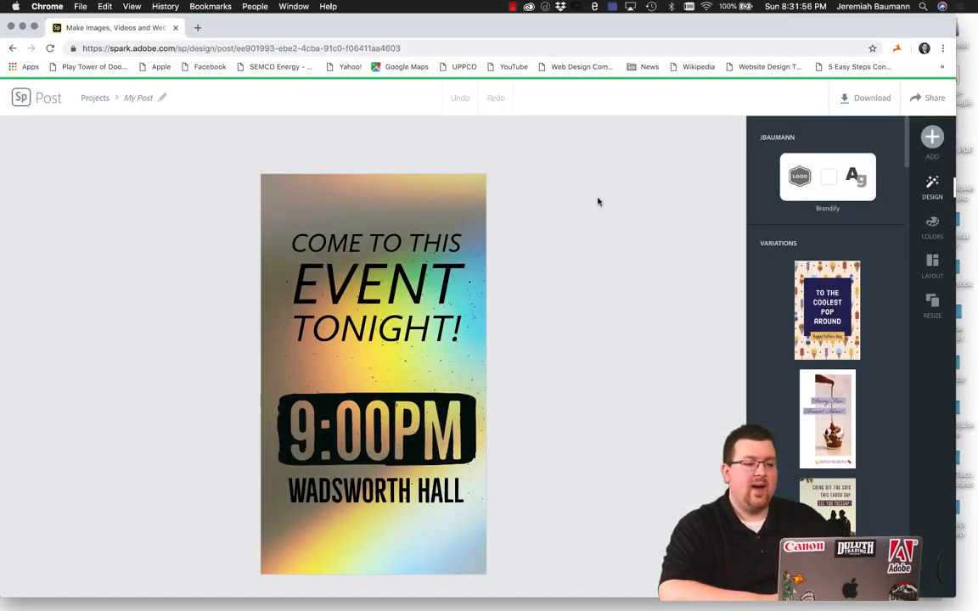
Rename the post project as Event Tonight
left_click(146, 98)
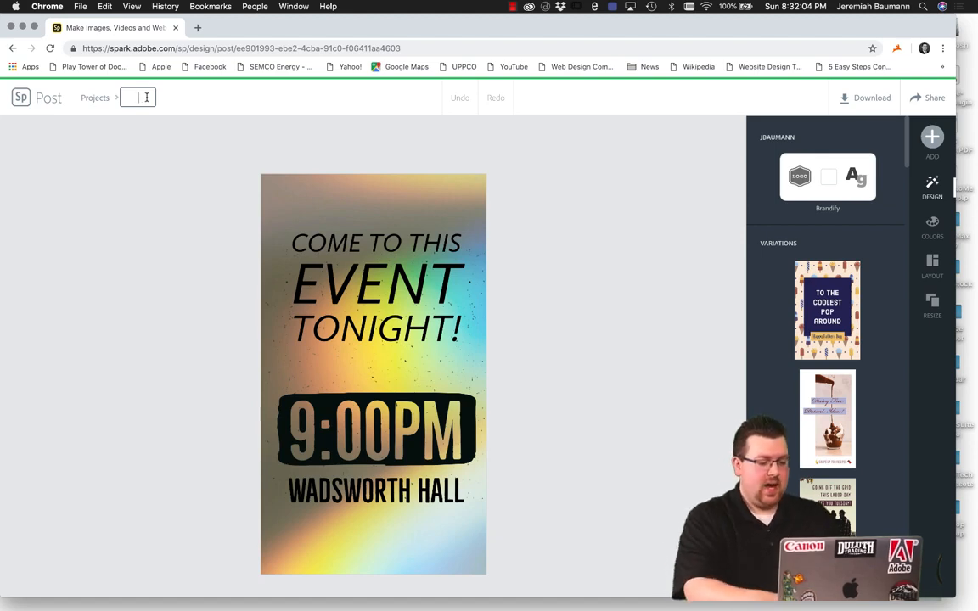
type("Event Tonight")
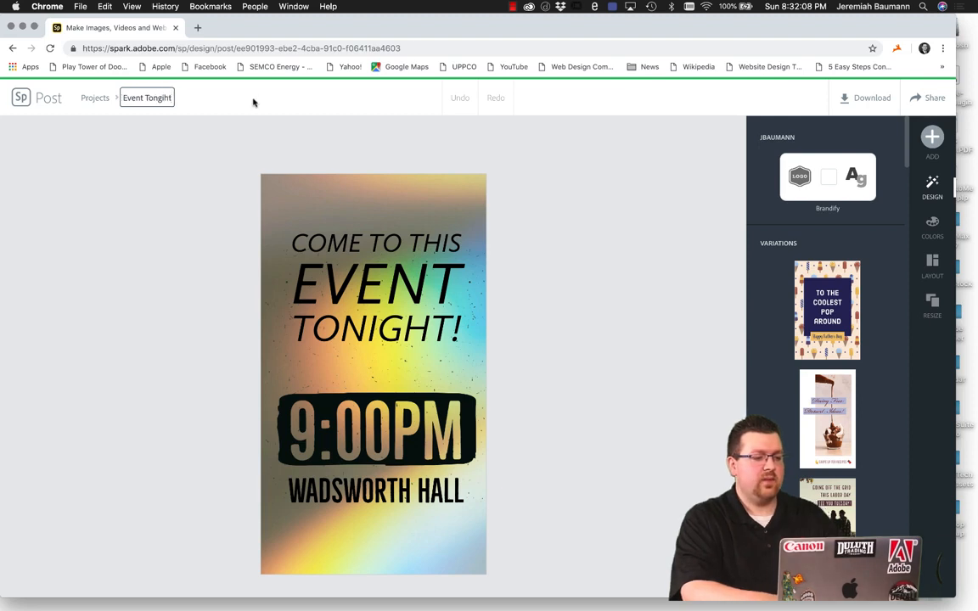
key("BackSpace")
key("BackSpace")
type("ht")
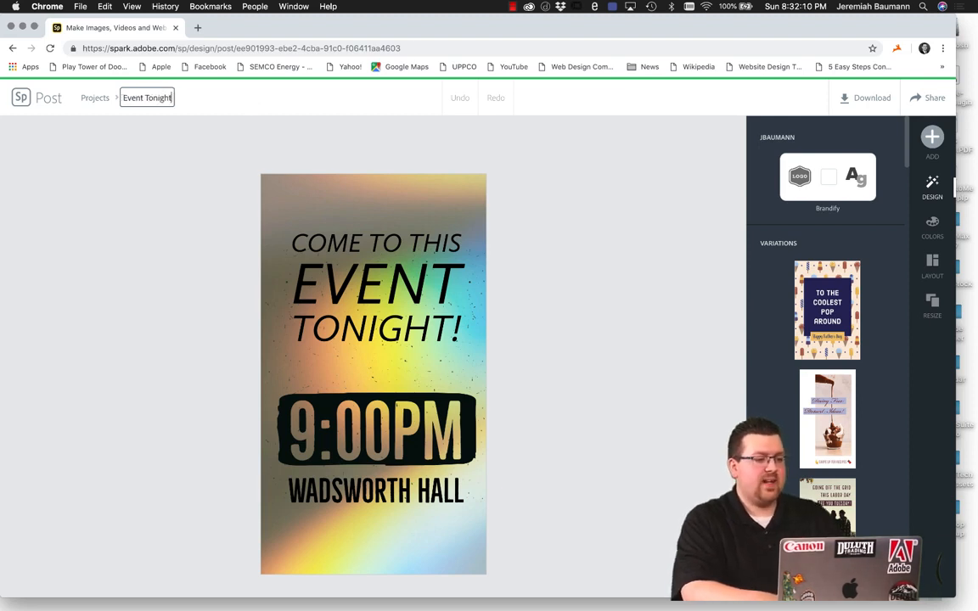
key("Return")
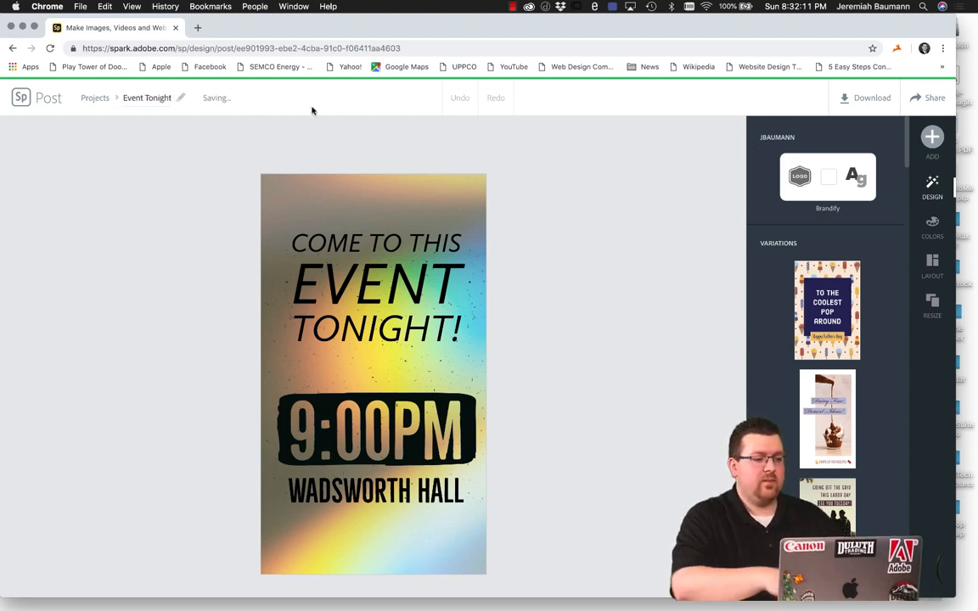
Return to the projects list and start a new web page project
left_click(95, 98)
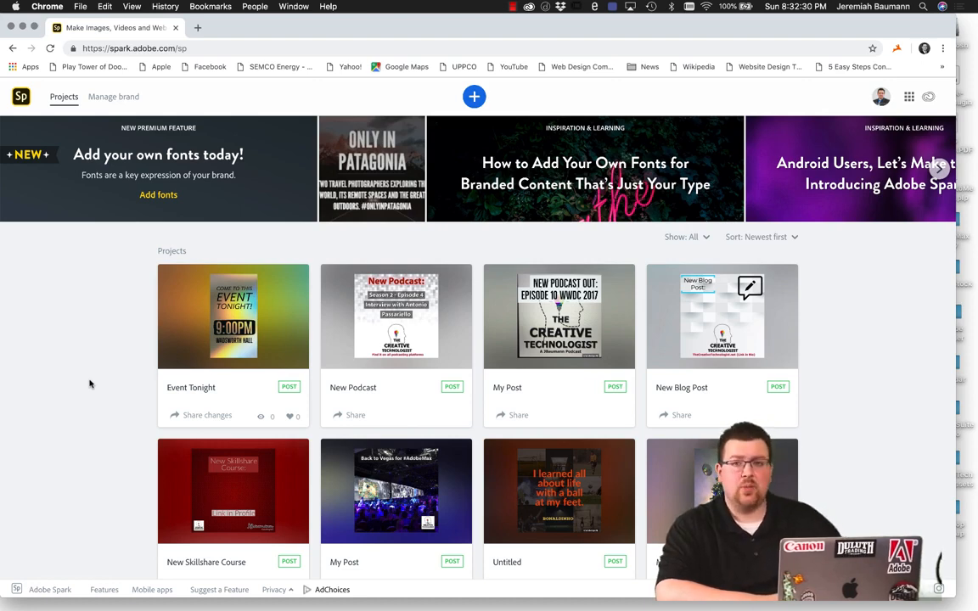
left_click(481, 101)
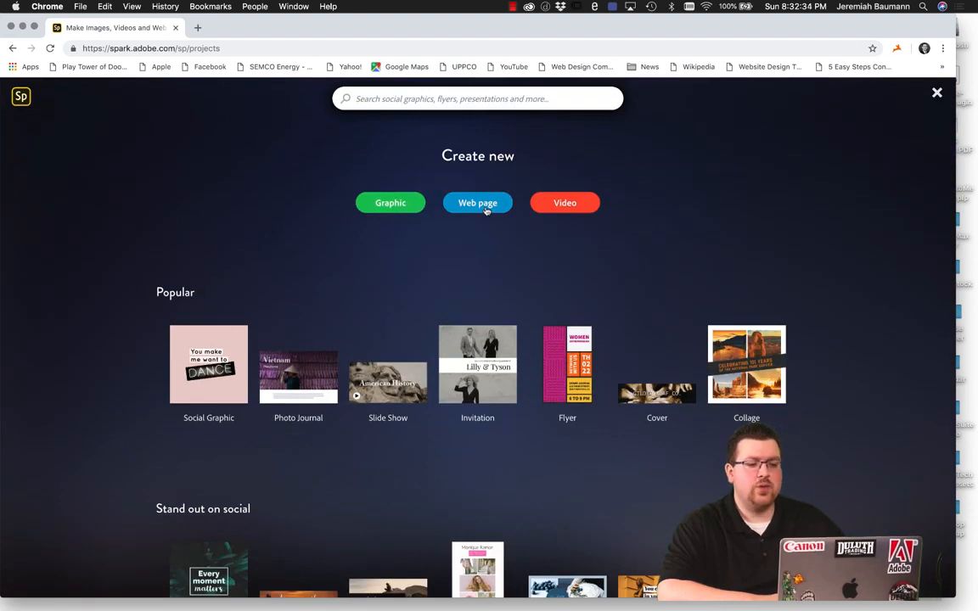
left_click(478, 203)
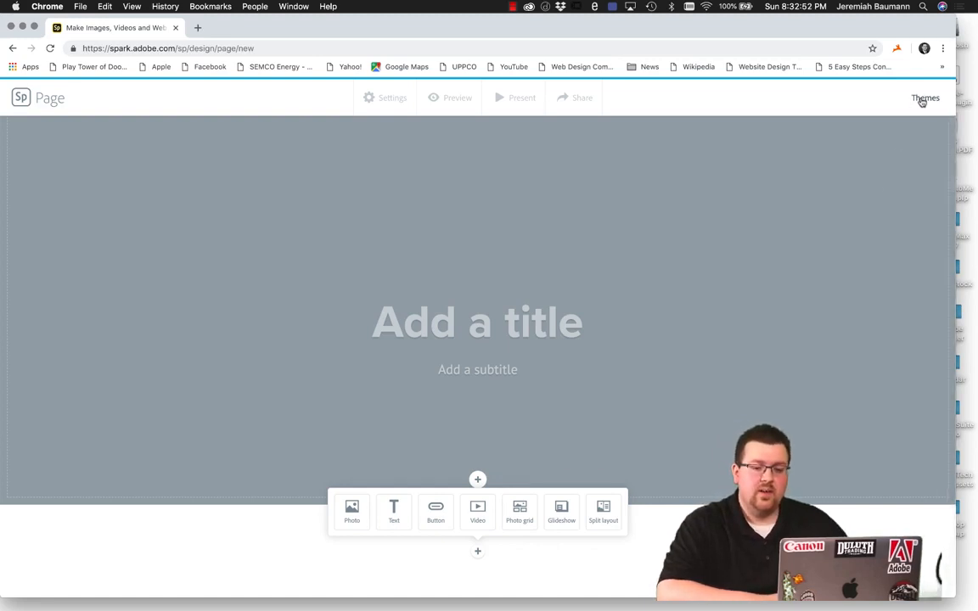
Browse the page themes and apply the one with uppercase lettering in a blue title box
left_click(924, 98)
scroll(866, 255, "down", 5)
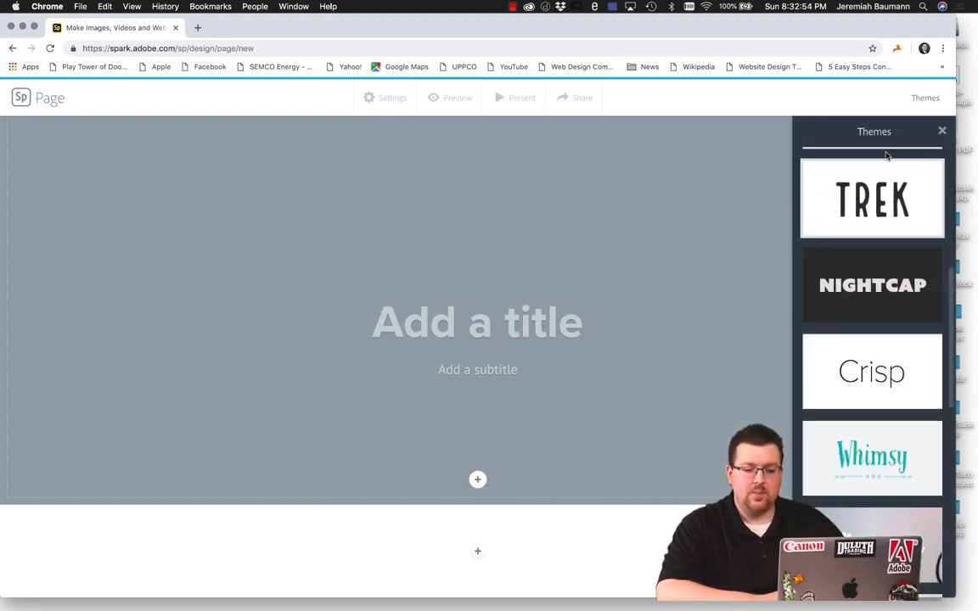
scroll(908, 162, "down", 4)
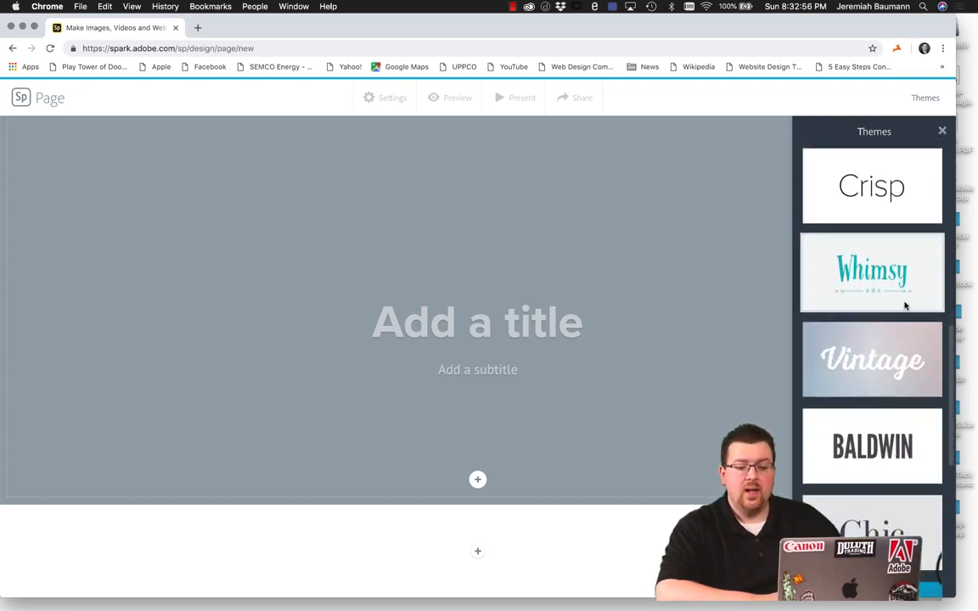
scroll(907, 321, "down", 3)
left_click(900, 307)
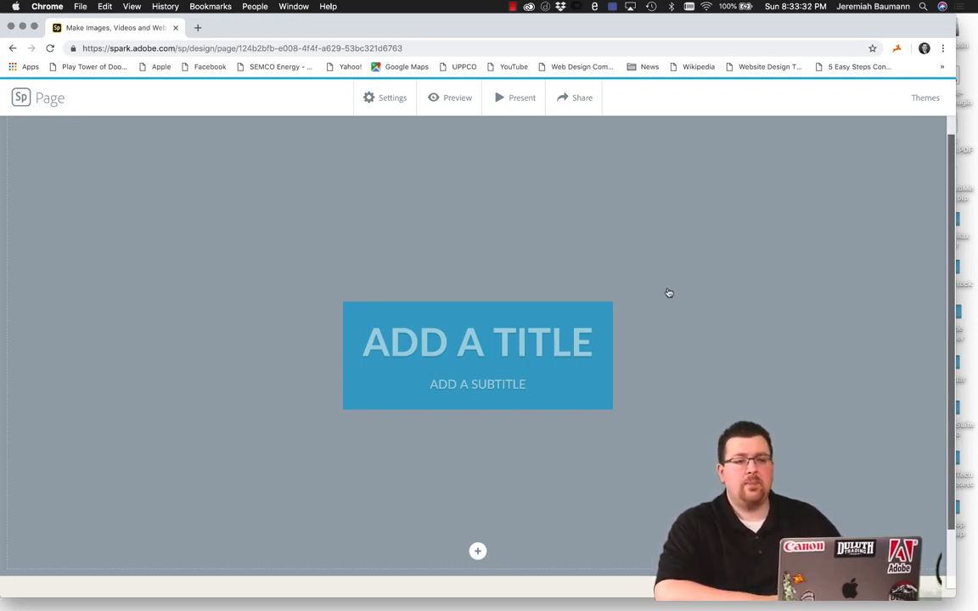
scroll(552, 208, "down", 3)
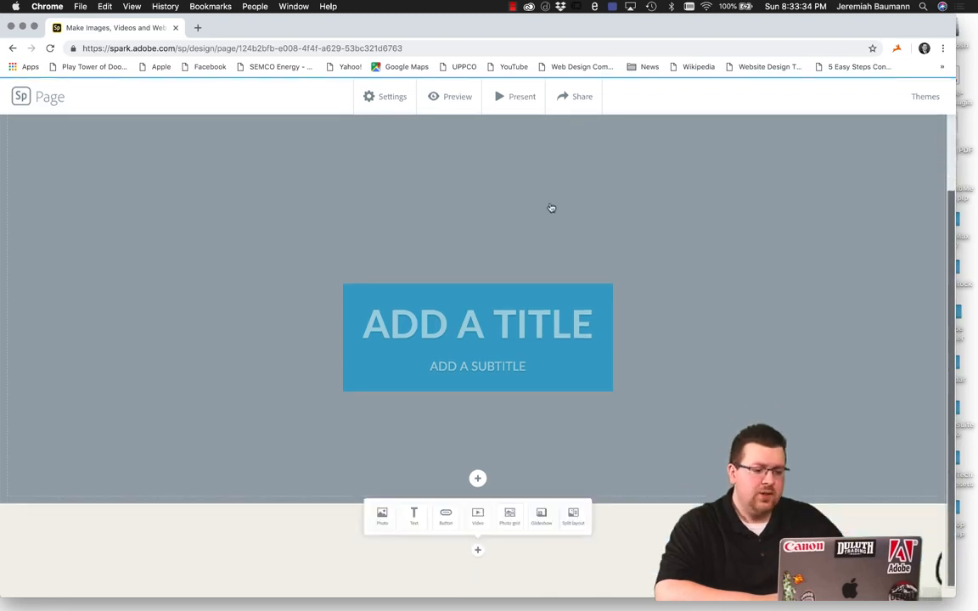
left_click(478, 514)
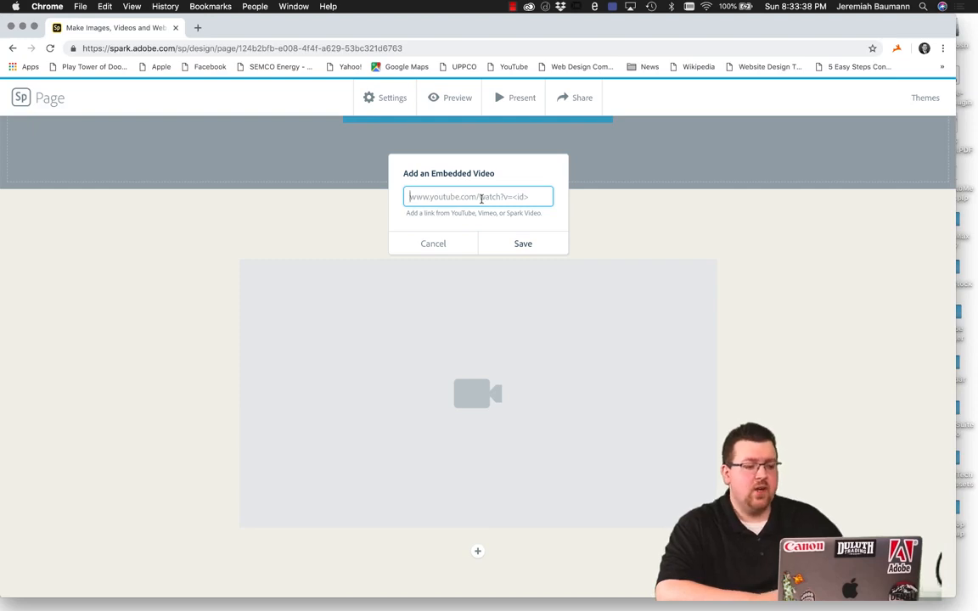
left_click(446, 248)
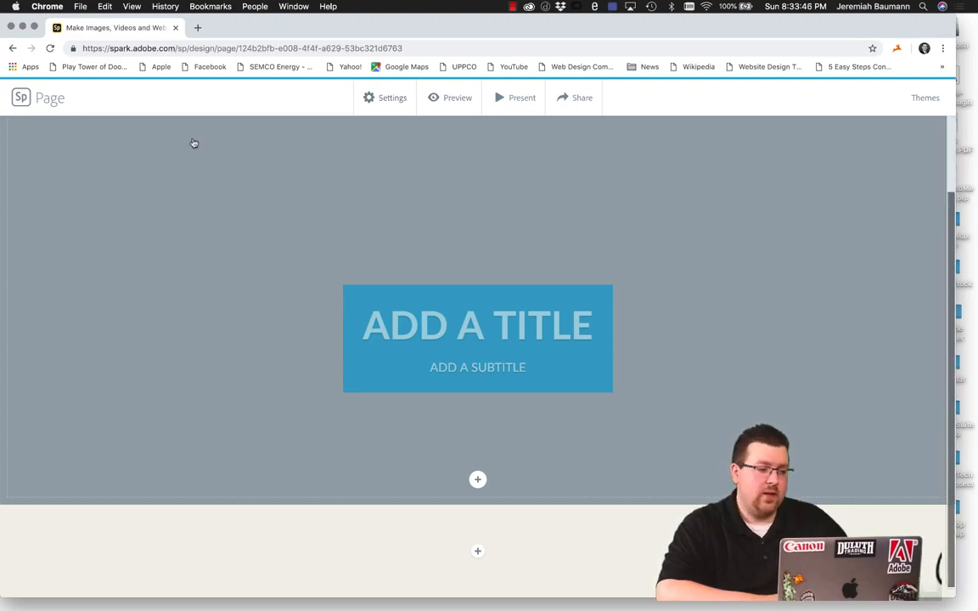
Leave the page for the projects list and start a new video project
left_click(20, 96)
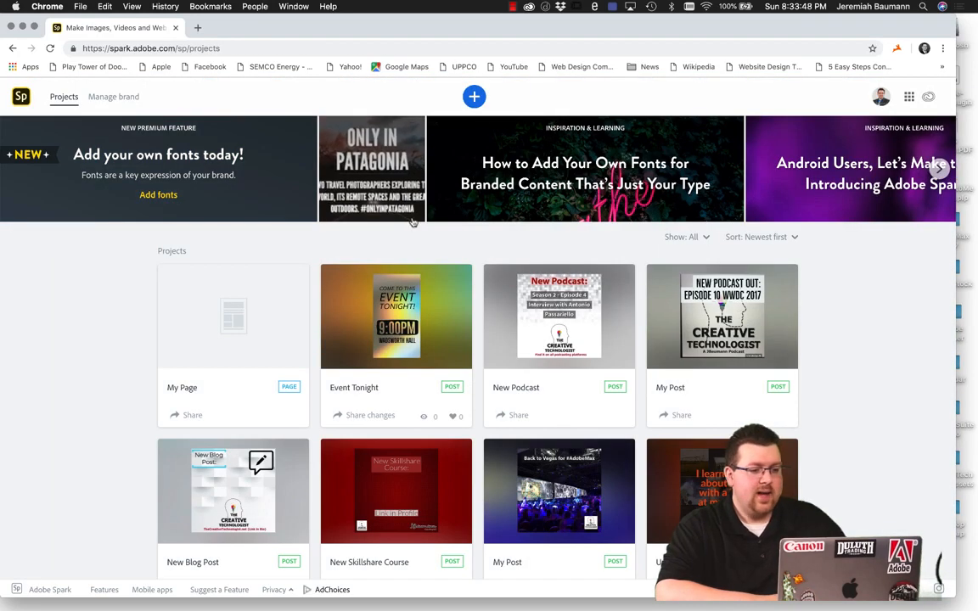
left_click(476, 98)
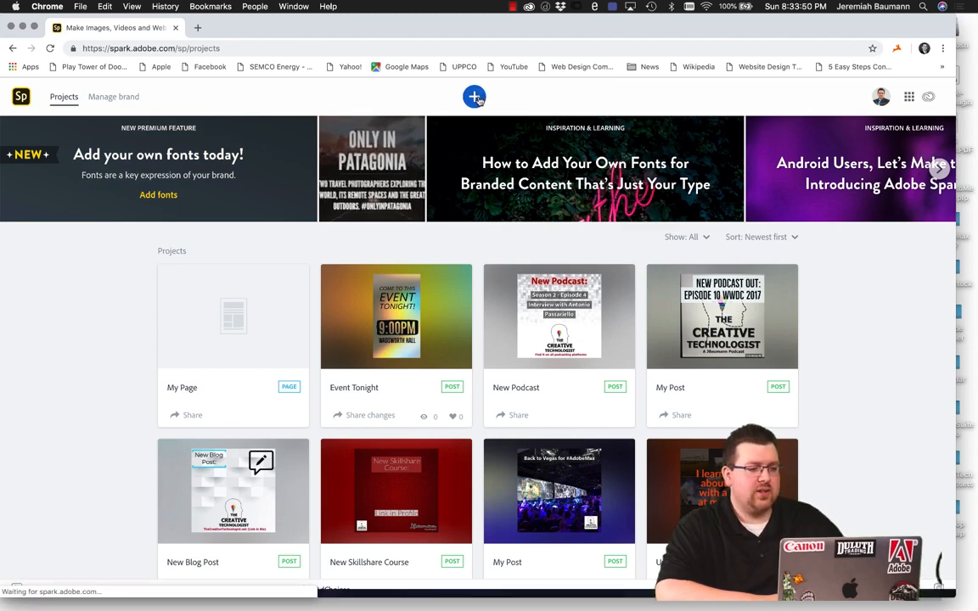
left_click(561, 202)
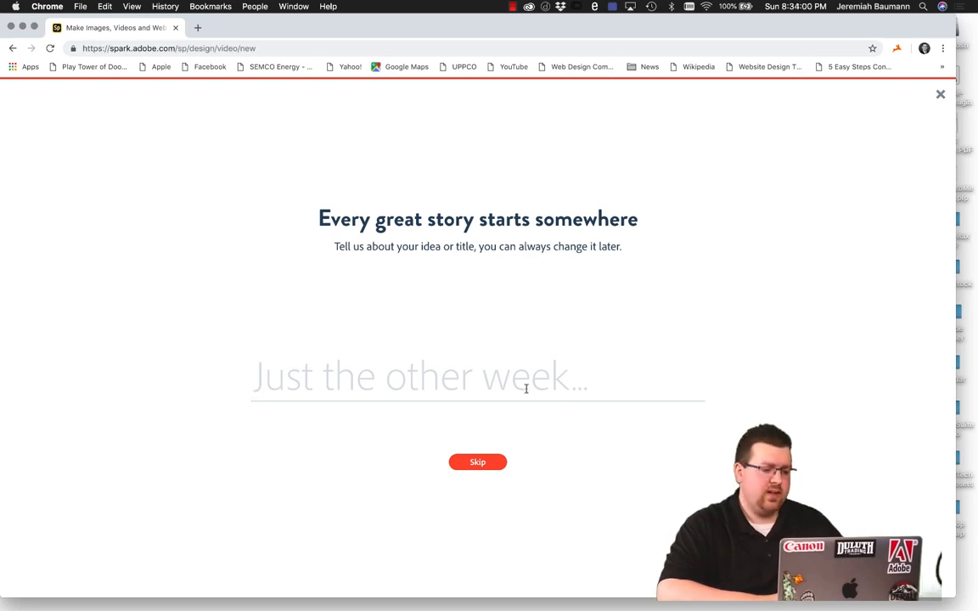
Title the video story Event Recap and continue to the story template choices
type("REve")
key("BackSpace")
key("BackSpace")
key("BackSpace")
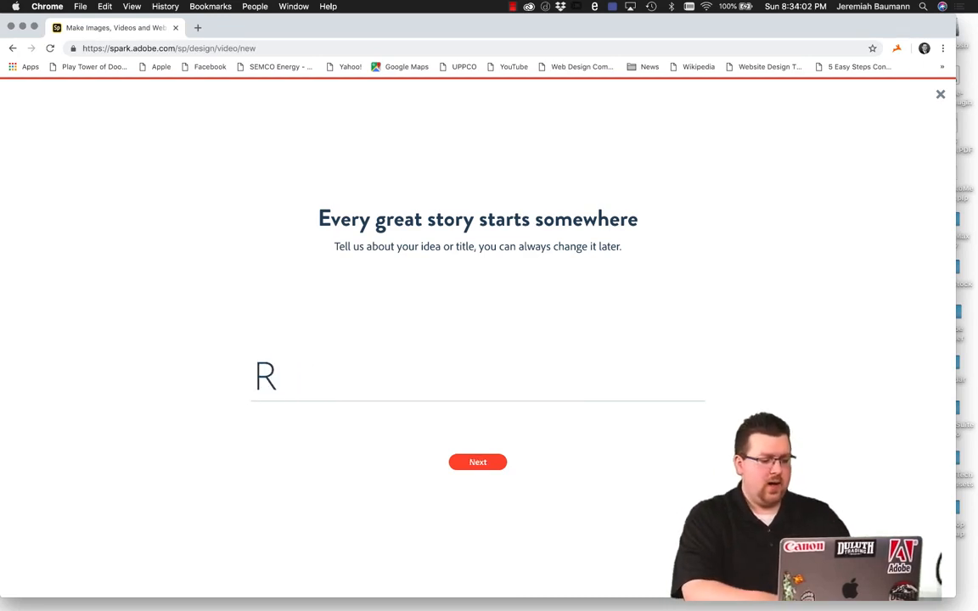
key("BackSpace")
type("Event Recap")
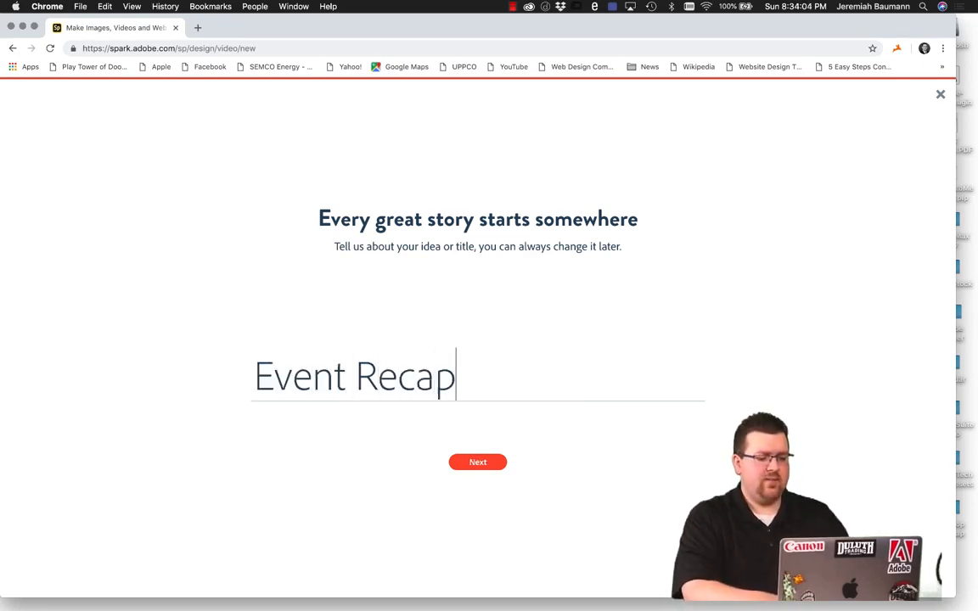
left_click(486, 464)
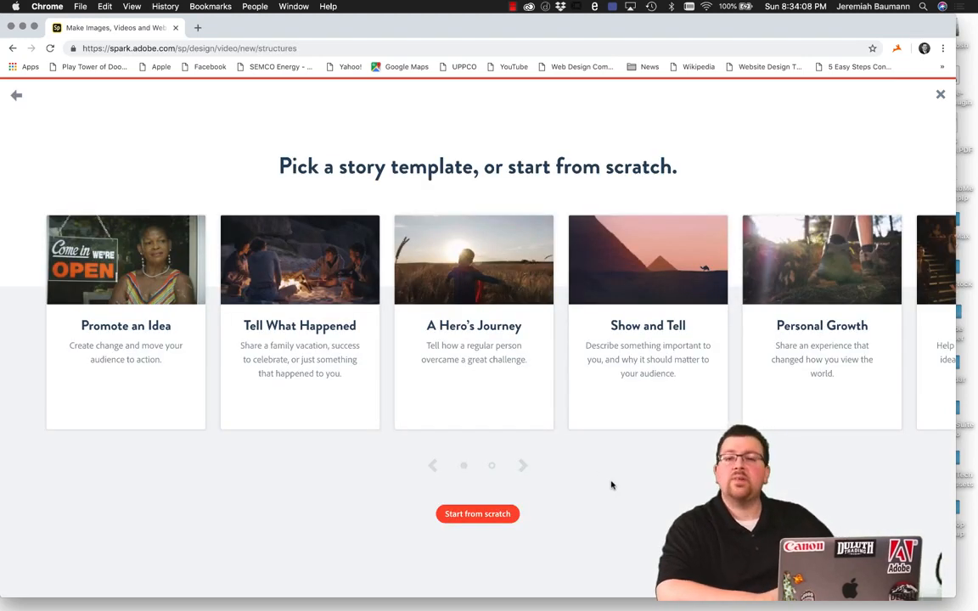
mouse_move(548, 341)
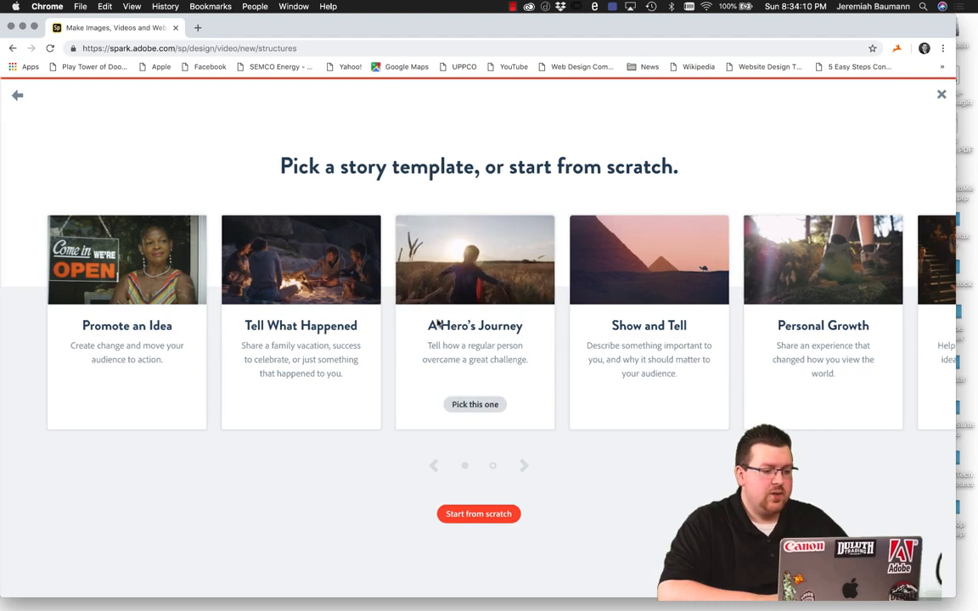
Pick the Tell What Happened story template, dismiss the quick tips and look through the storyboard's placeholder slides
mouse_move(323, 399)
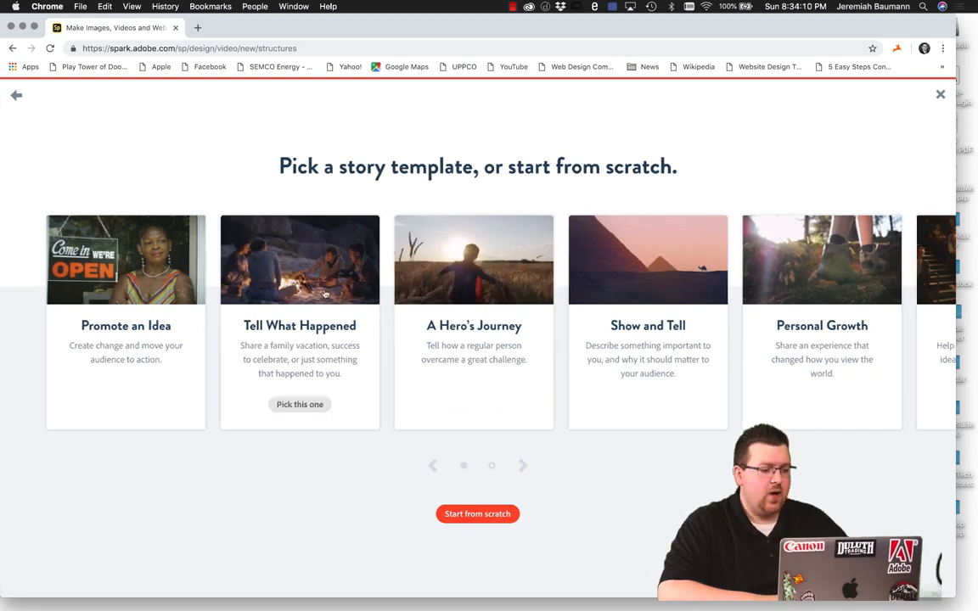
left_click(322, 408)
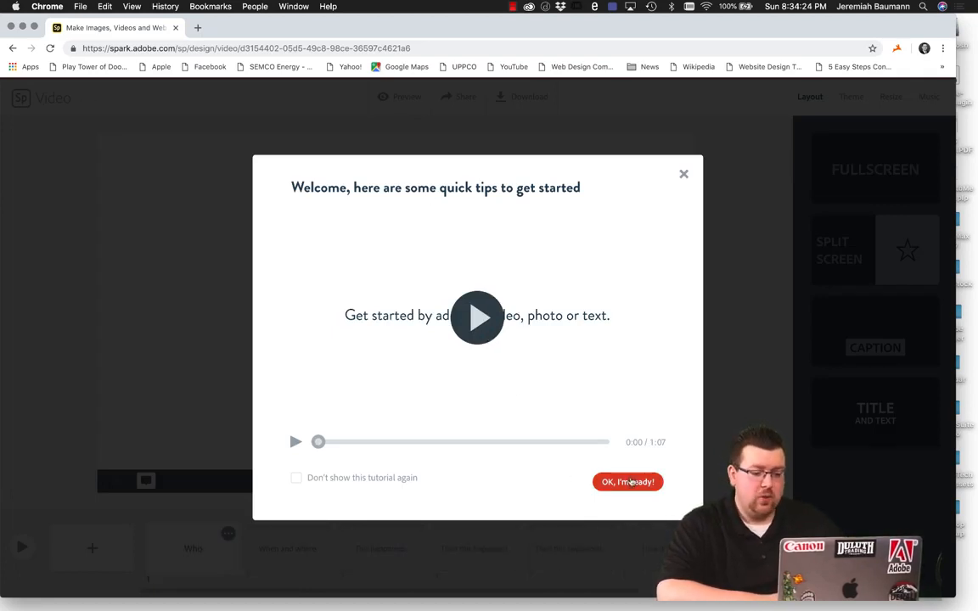
left_click(635, 490)
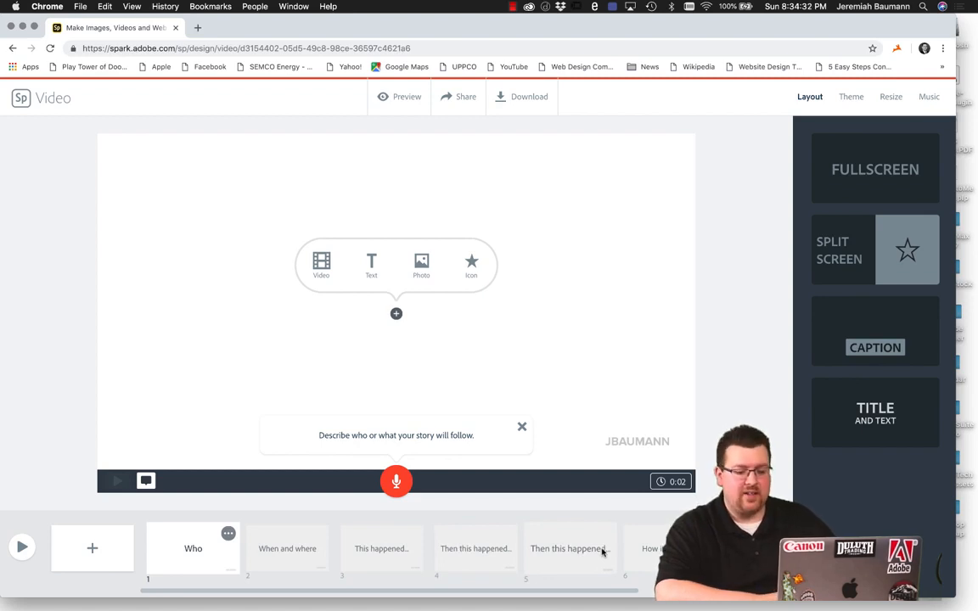
scroll(602, 552, "right", 5)
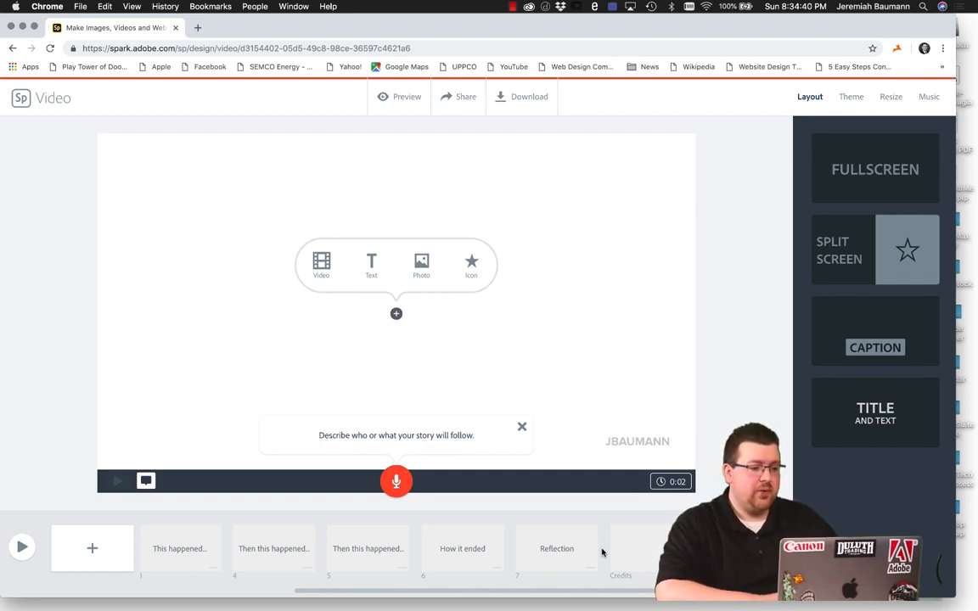
scroll(595, 553, "left", 5)
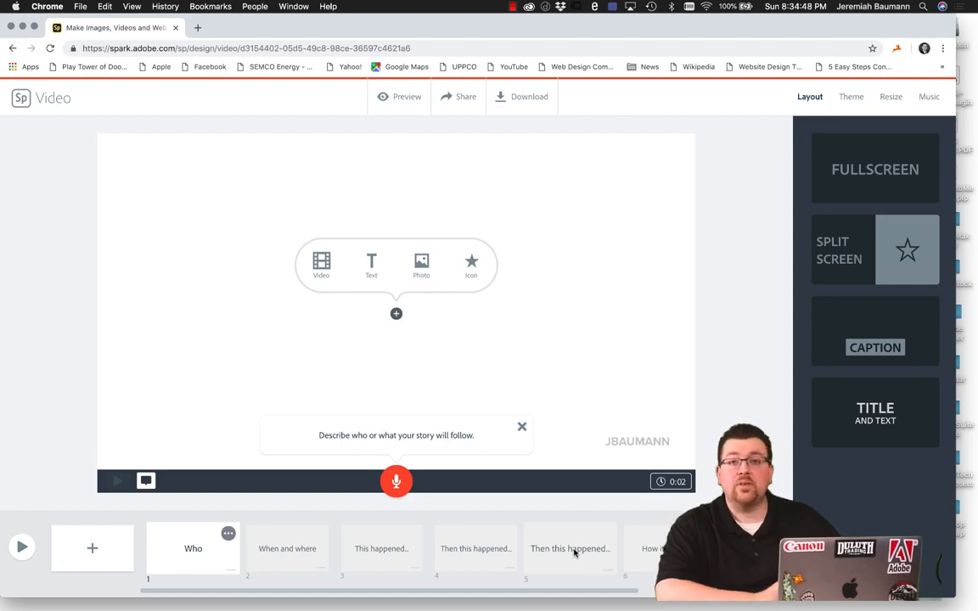
Leave the video for the projects list and bring up the choices for creating a new project
left_click(23, 99)
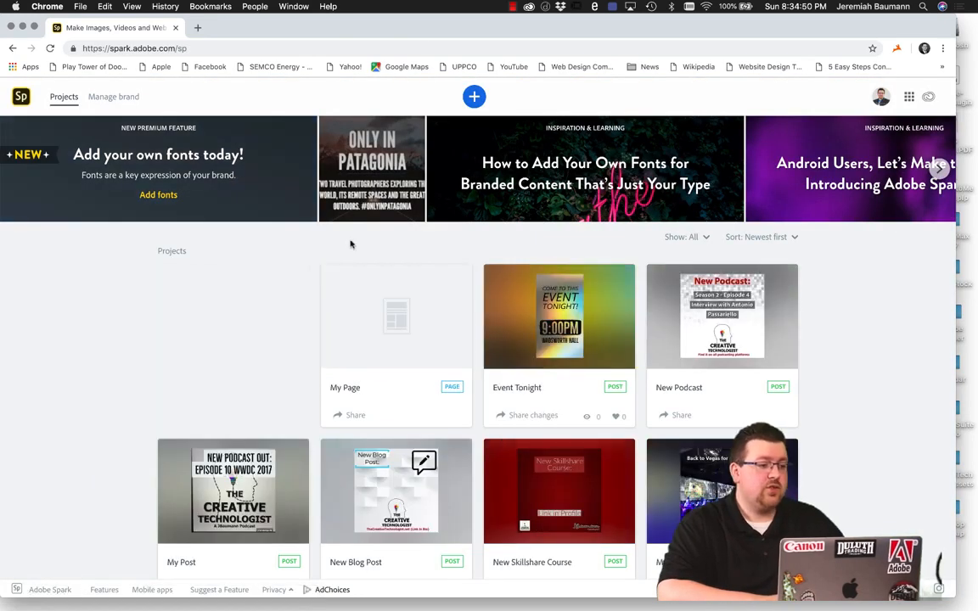
left_click(474, 97)
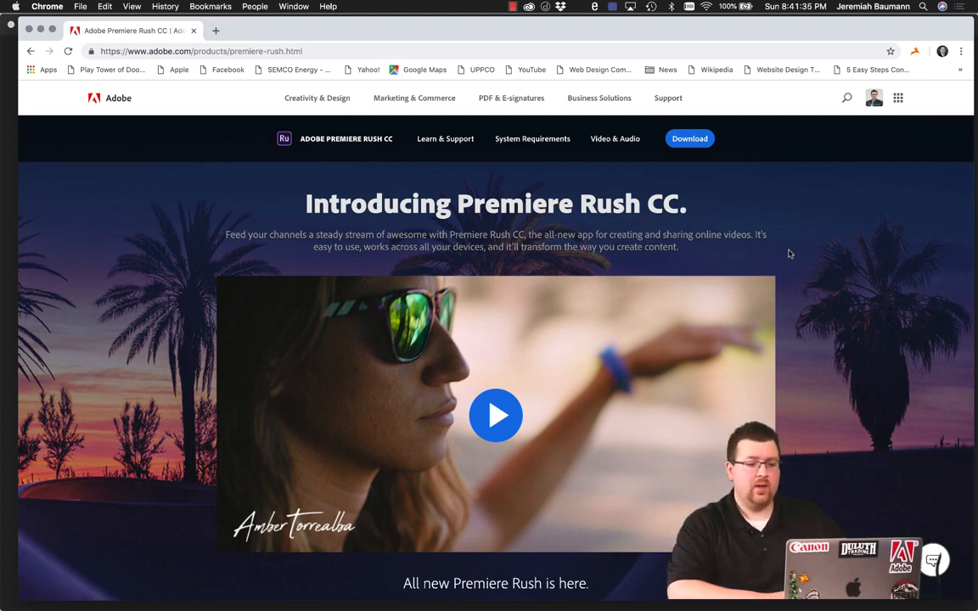
Read through the Premiere Rush CC product page, examining its editing features, social tools and device availability, and return to its heading
scroll(816, 256, "down", 1)
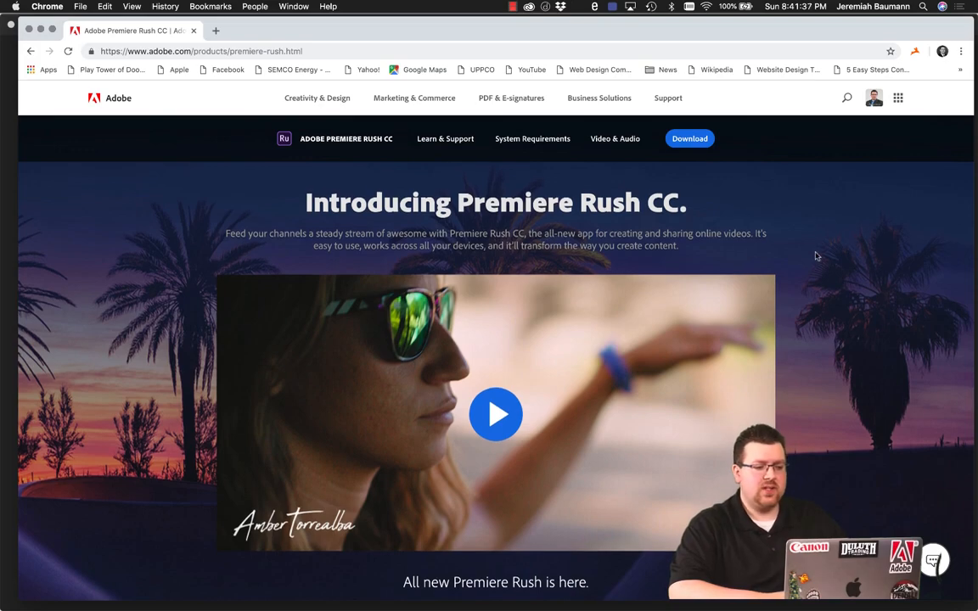
scroll(816, 256, "down", 5)
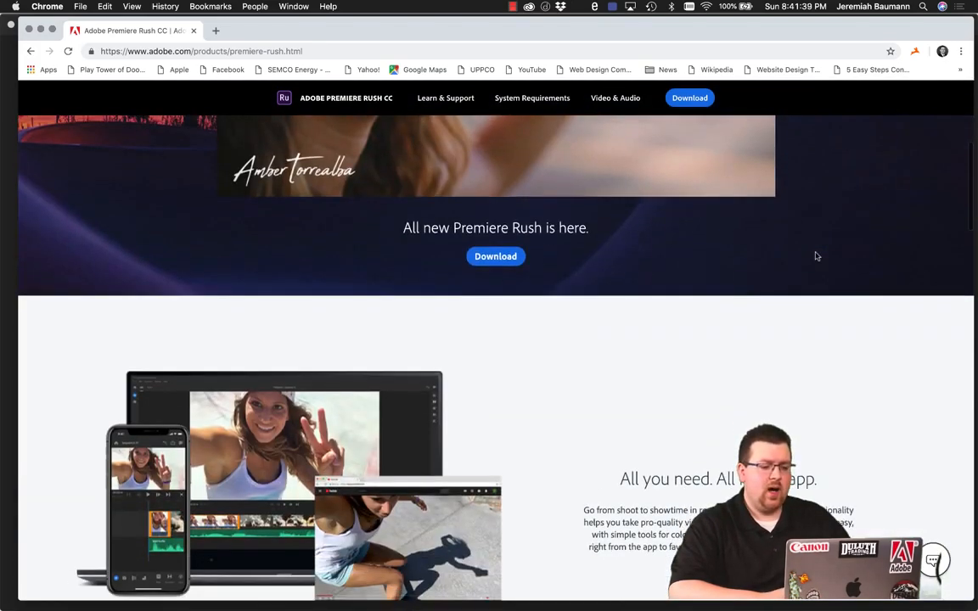
scroll(816, 255, "down", 3)
scroll(817, 256, "down", 2)
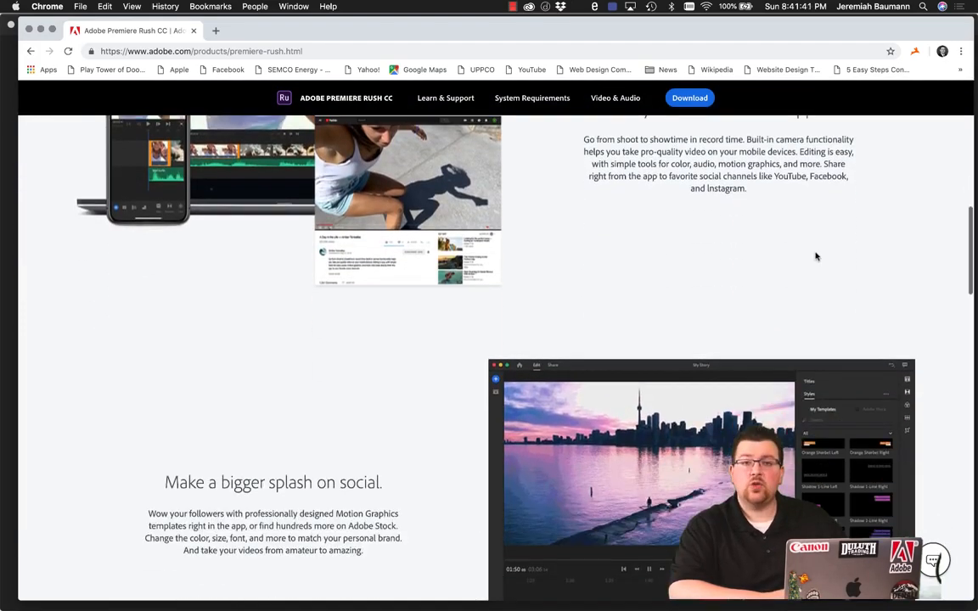
scroll(816, 256, "down", 3)
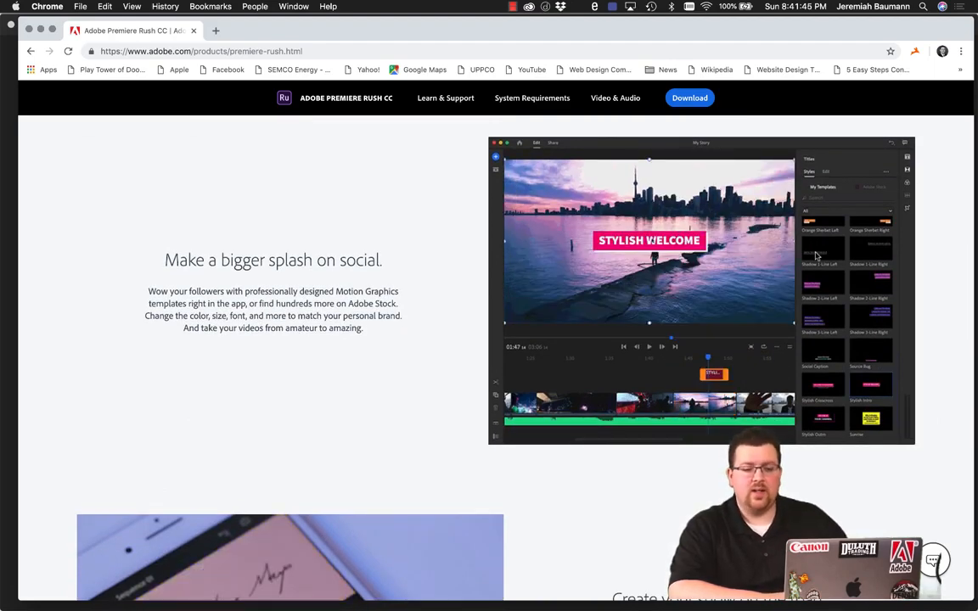
scroll(816, 255, "down", 4)
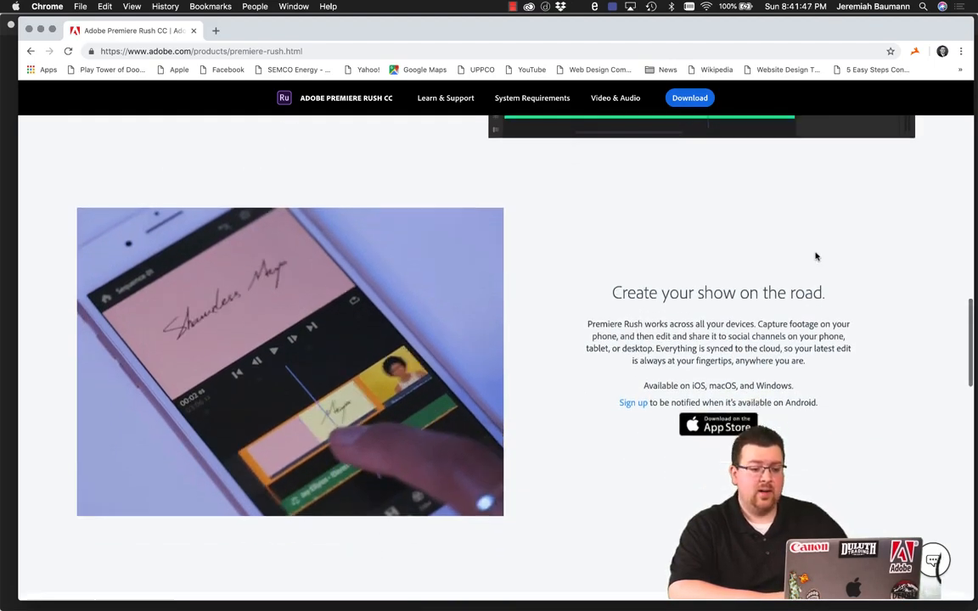
scroll(816, 256, "down", 2)
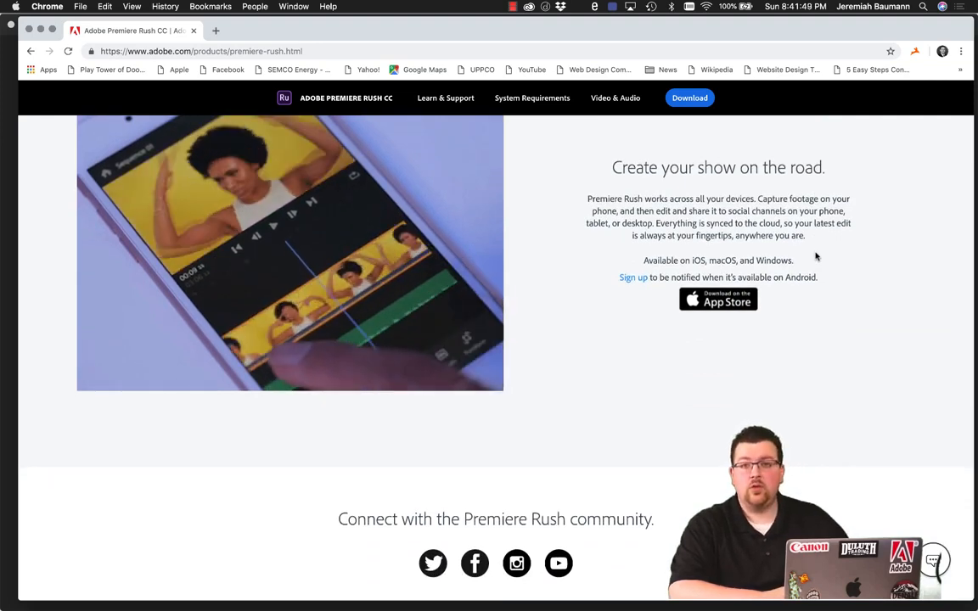
scroll(830, 289, "up", 15)
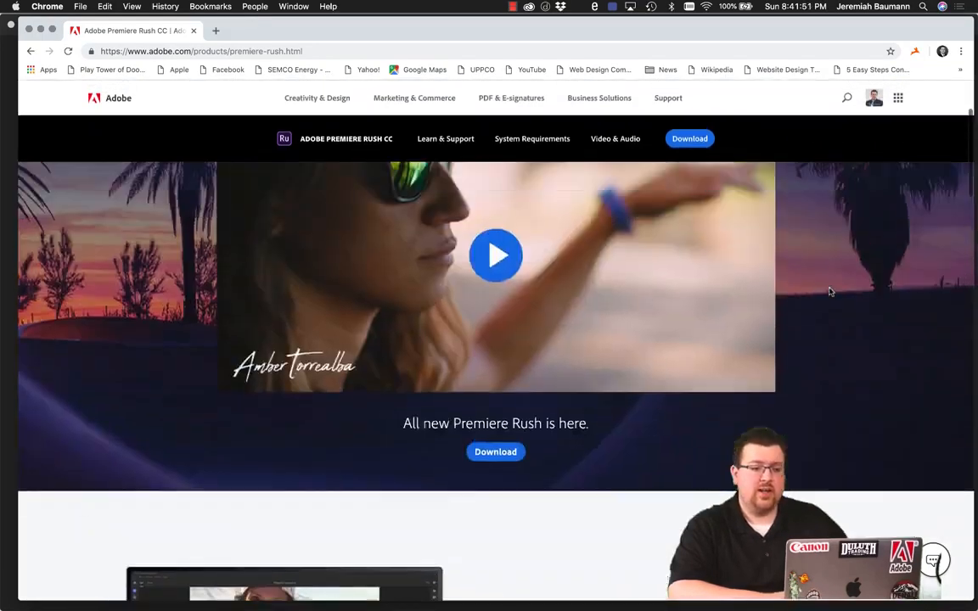
scroll(692, 221, "up", 2)
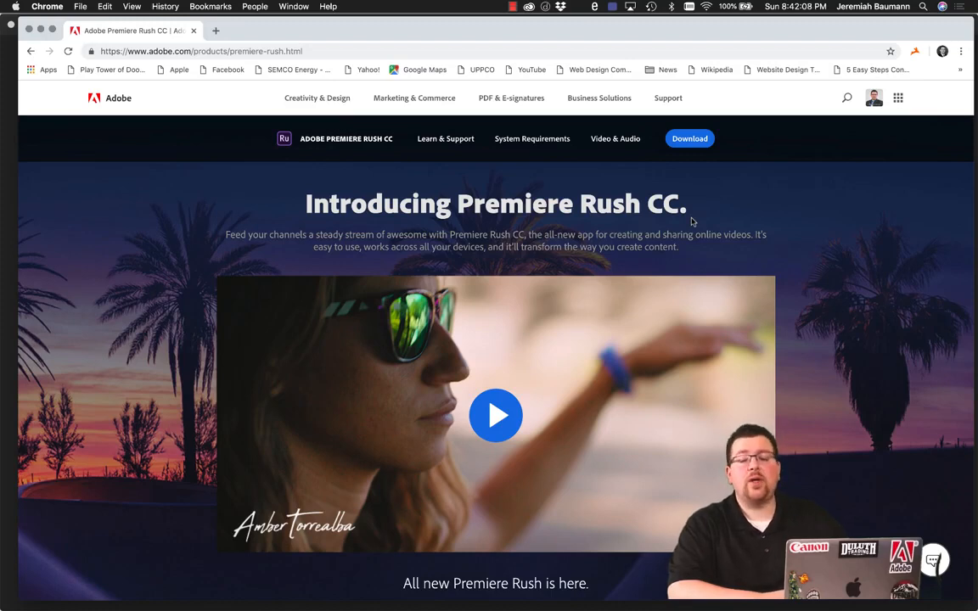
Close the browser window, switch to Premiere Rush CC and start a new project with the Sample Media collection open
left_click(28, 30)
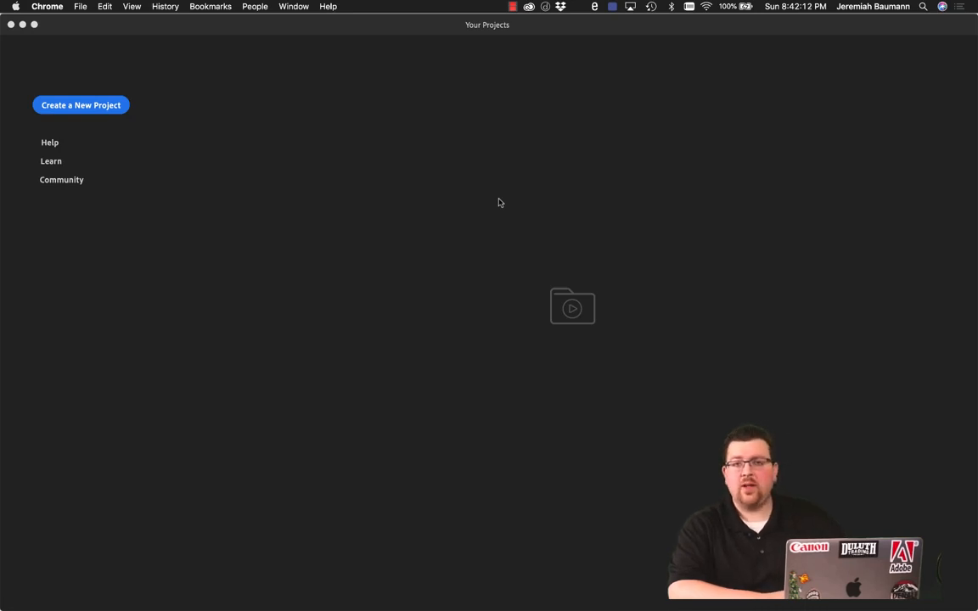
left_click(100, 115)
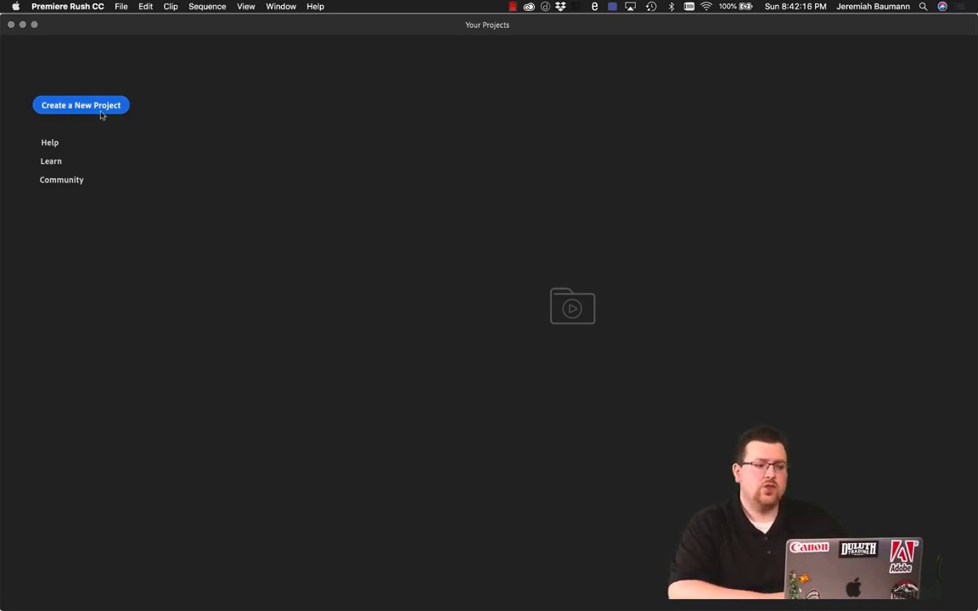
left_click(104, 110)
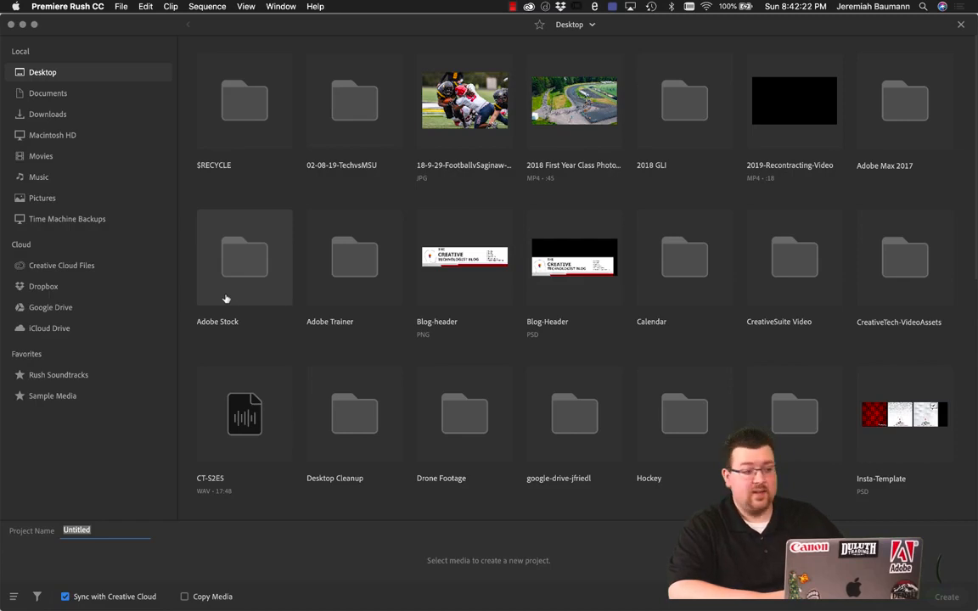
left_click(90, 397)
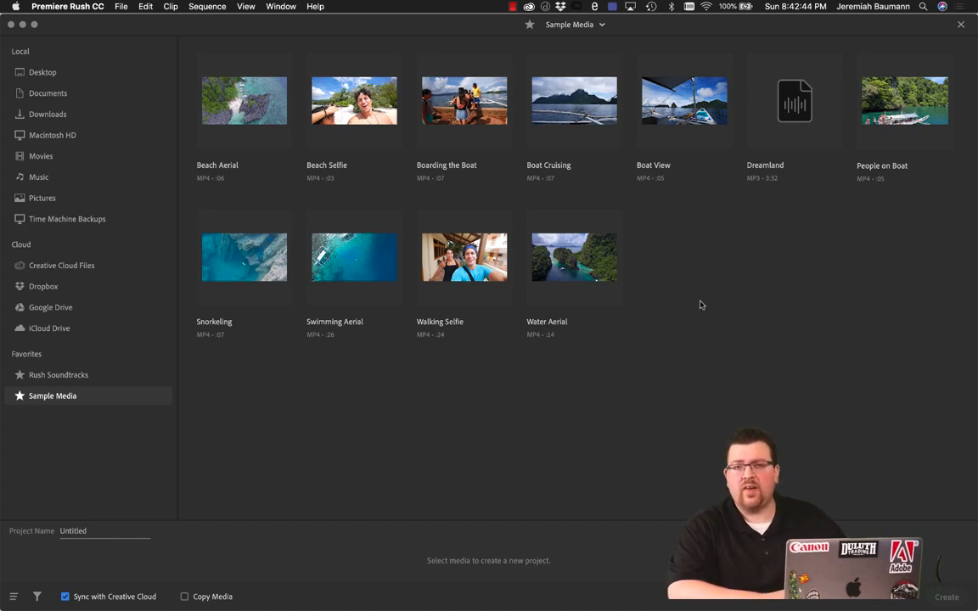
Select Beach Aerial, Water Aerial, Walking Selfie, Swimming Aerial, Snorkeling, Beach Selfie and Boarding the Boat, in that order
left_click(247, 106)
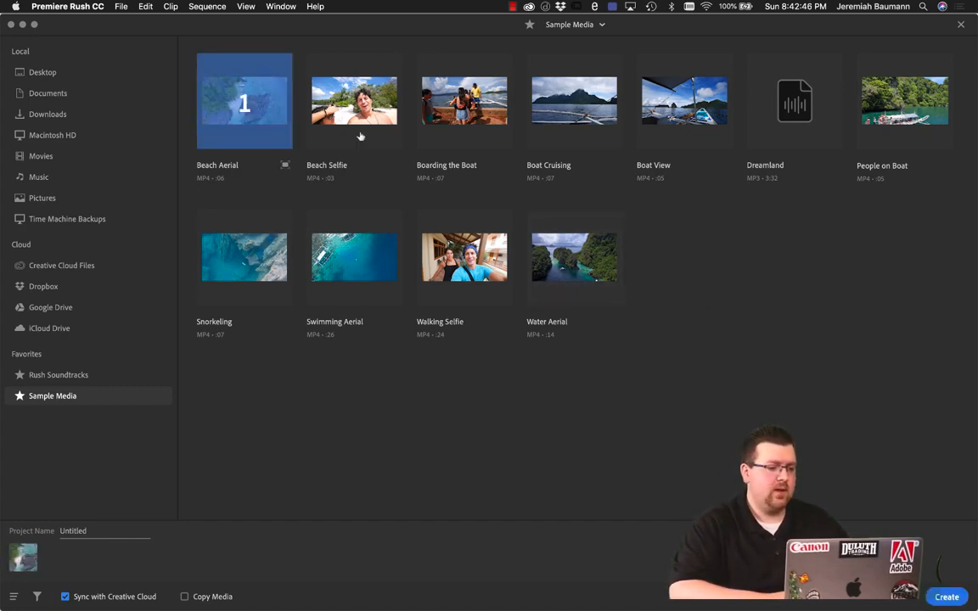
left_click(552, 246)
left_click(483, 250)
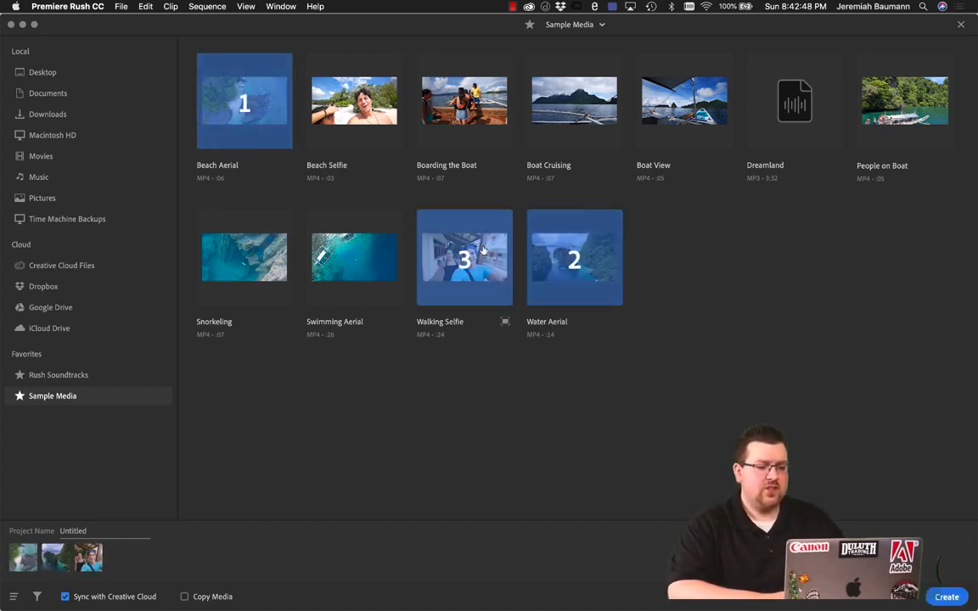
left_click(354, 255)
left_click(245, 255)
left_click(354, 106)
left_click(465, 106)
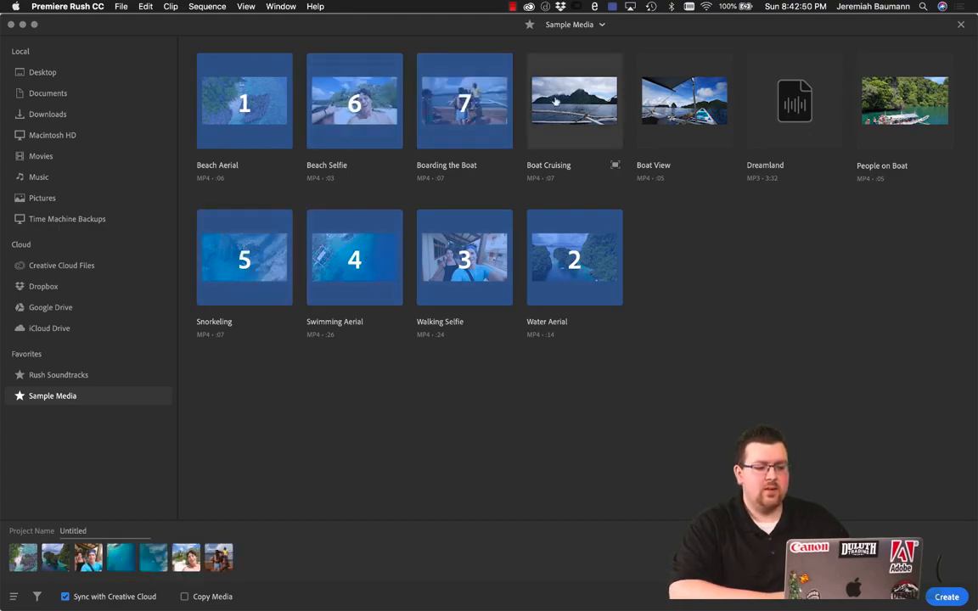
Add Boat Cruising, Boat View, Dreamland and People on Boat to the selection and create the project from the selected media
left_click(556, 101)
left_click(683, 102)
left_click(795, 102)
left_click(898, 100)
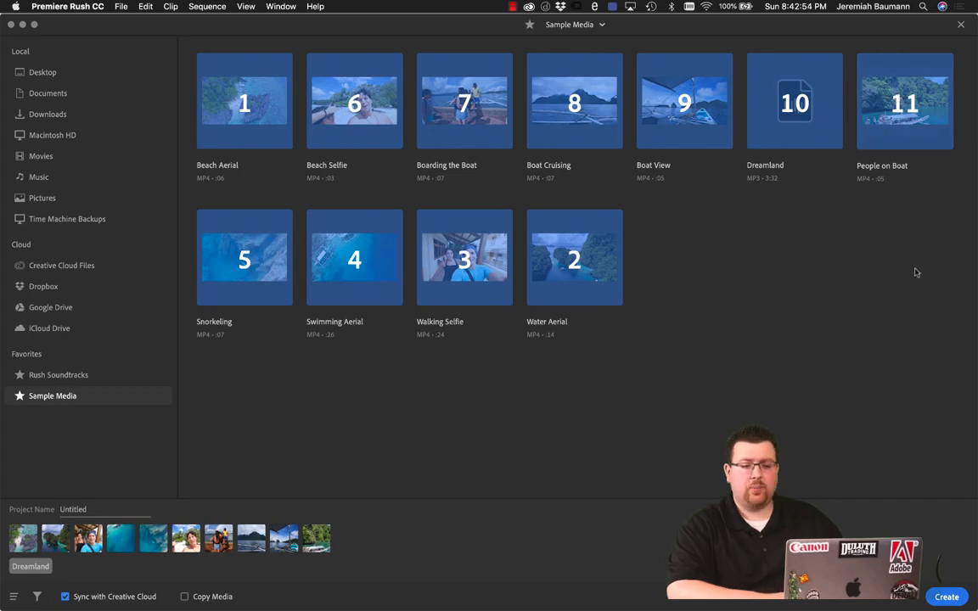
left_click(944, 597)
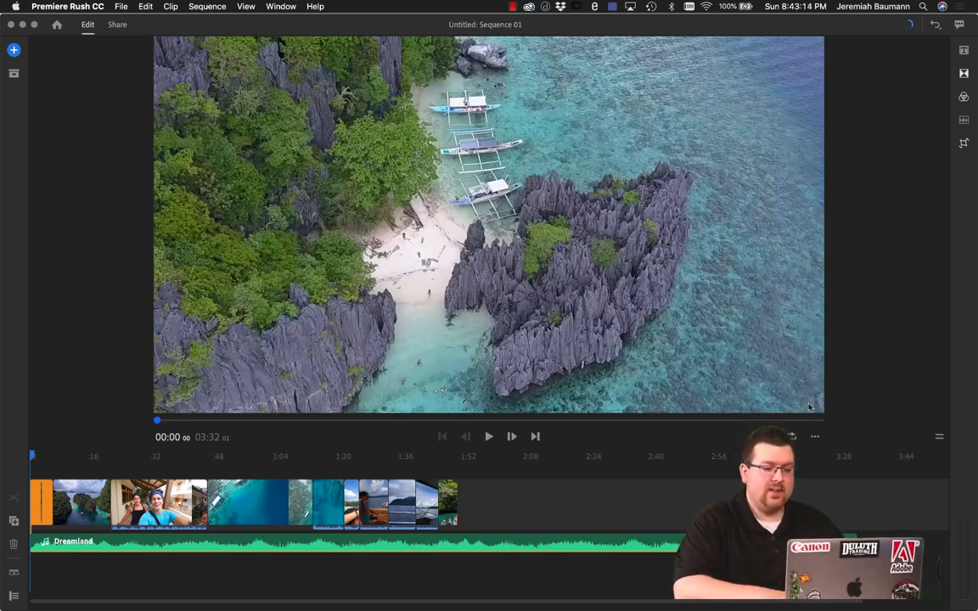
Play the sequence from its start into the second clip, pause it, and view the export destinations before returning to editing
key("space")
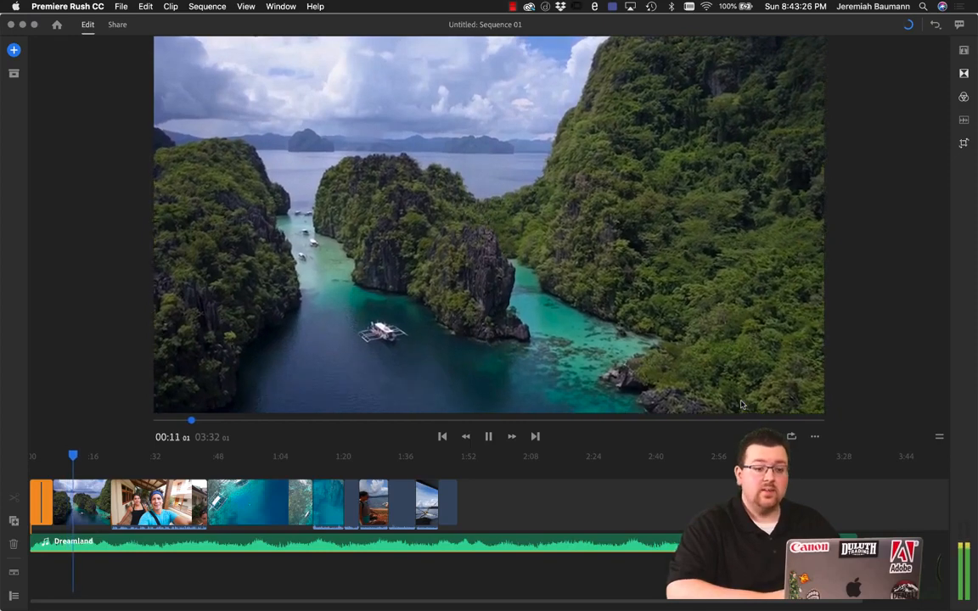
key("space")
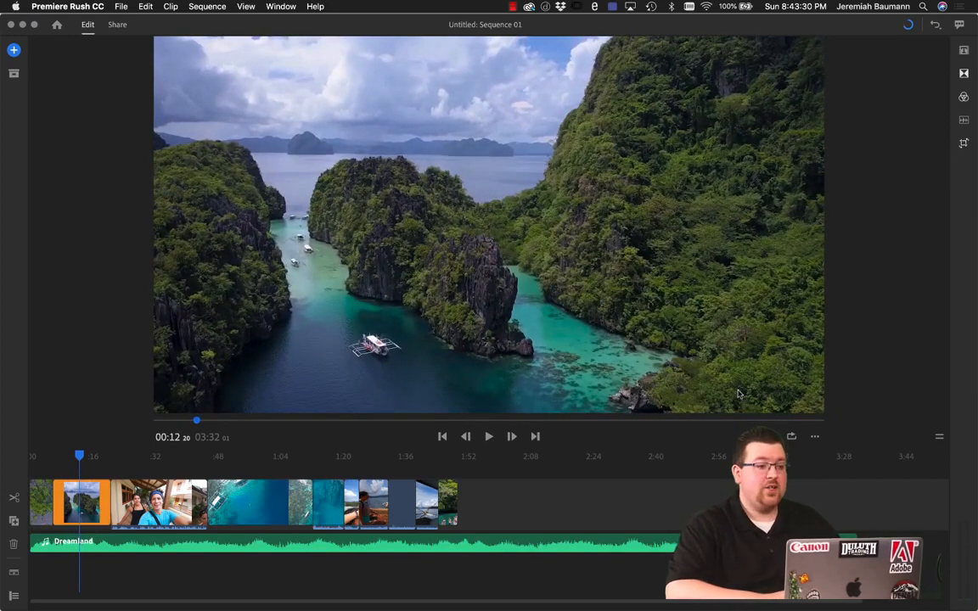
left_click(116, 25)
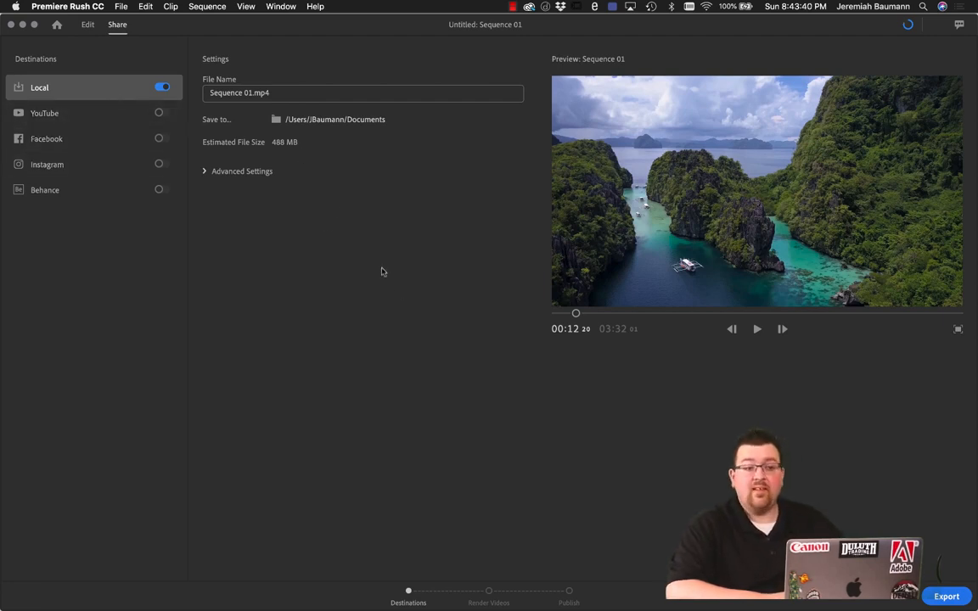
left_click(87, 25)
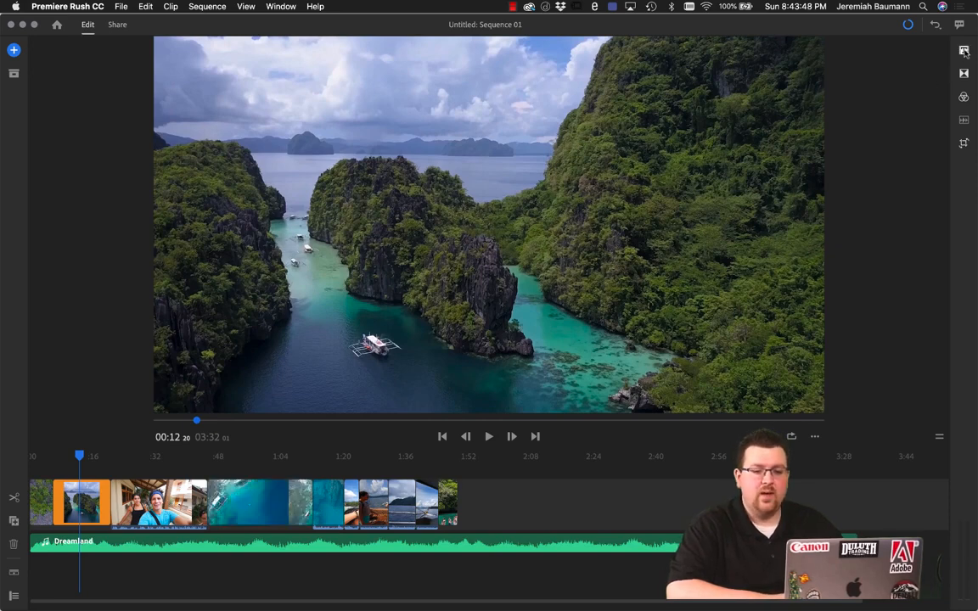
Place the Blue Chrome Left title template over the second clip, move the playhead to where it shows, and select it in the preview
mouse_move(965, 51)
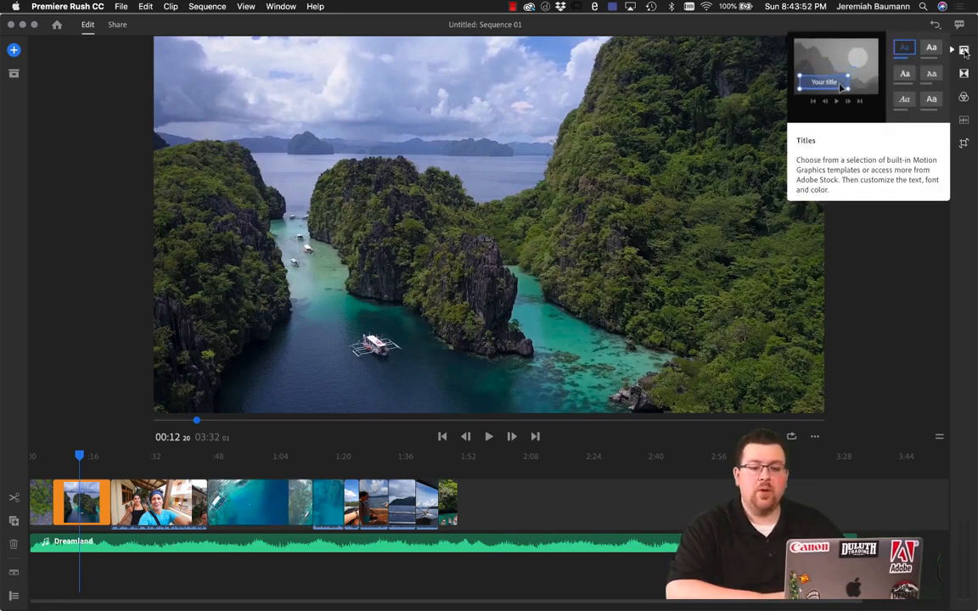
mouse_move(964, 75)
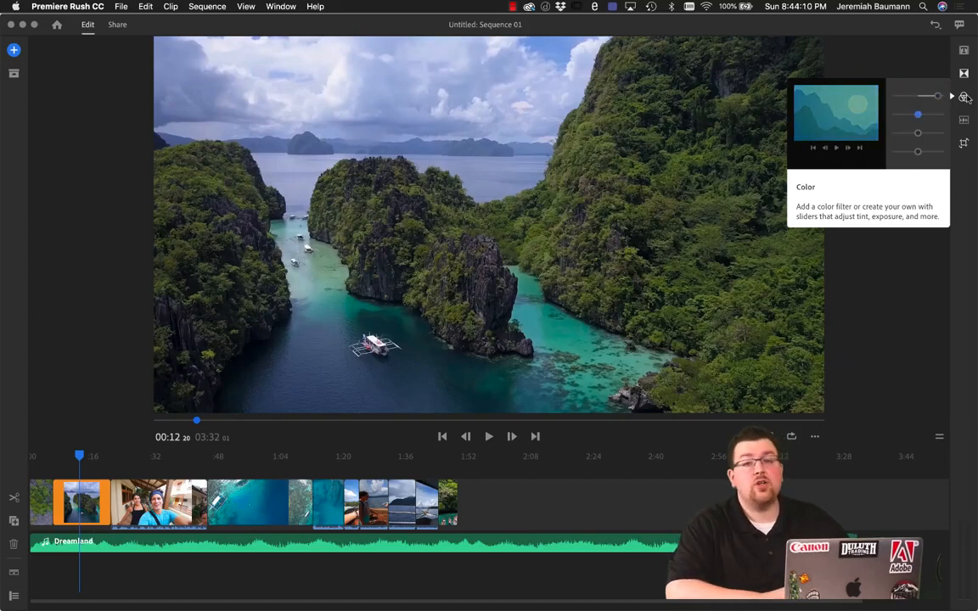
mouse_move(965, 125)
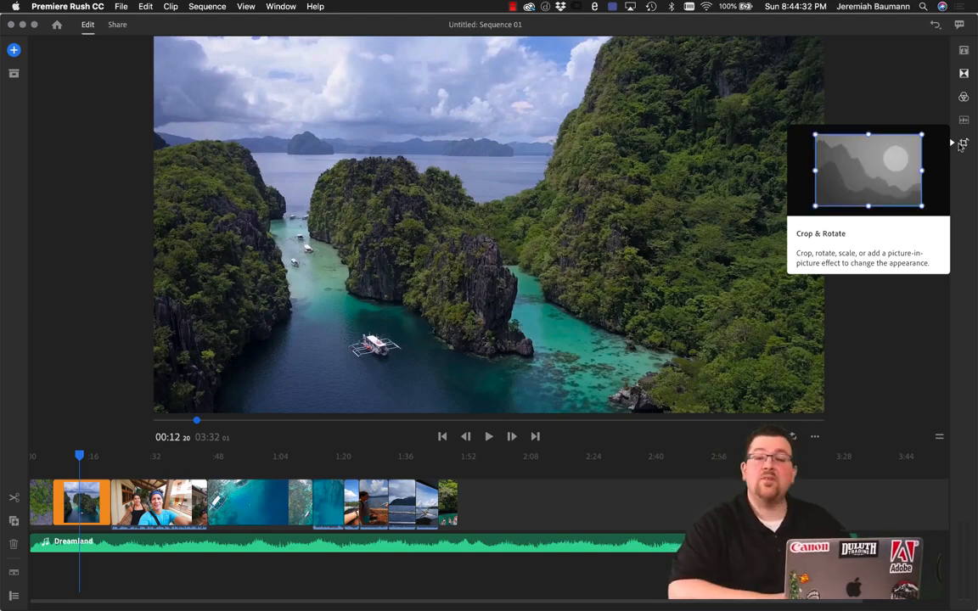
left_click(964, 52)
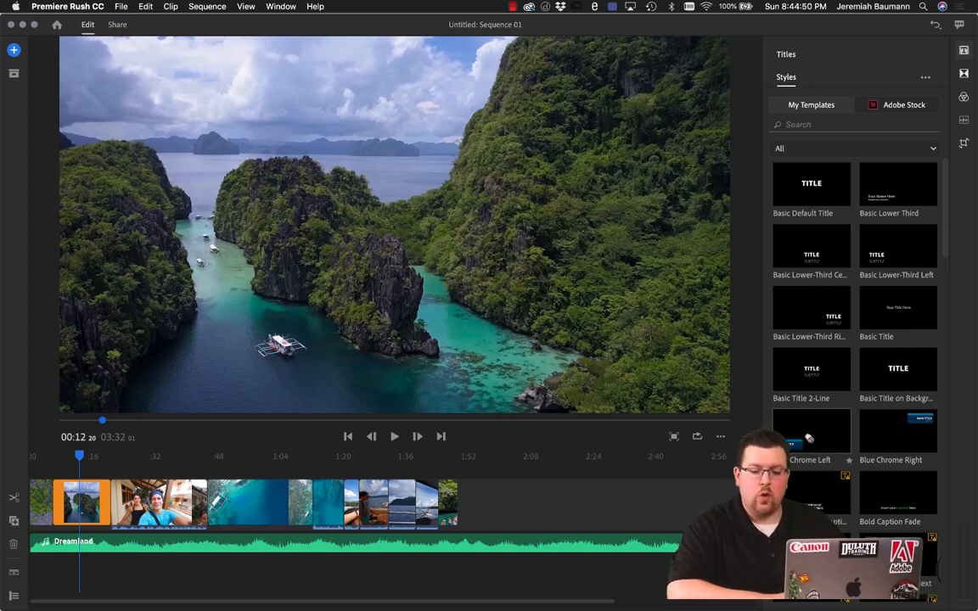
left_click_drag(810, 439, 476, 324)
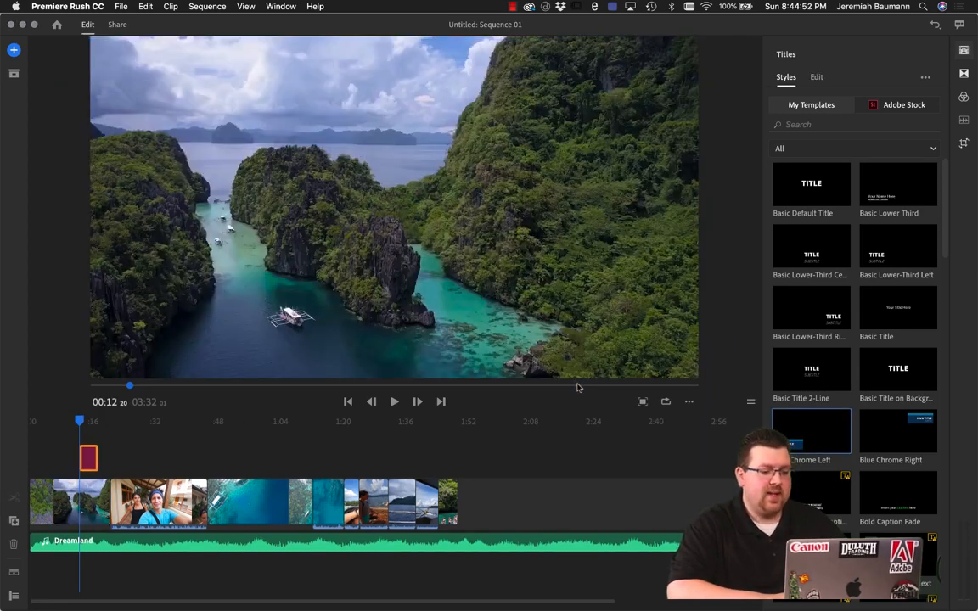
left_click(87, 427)
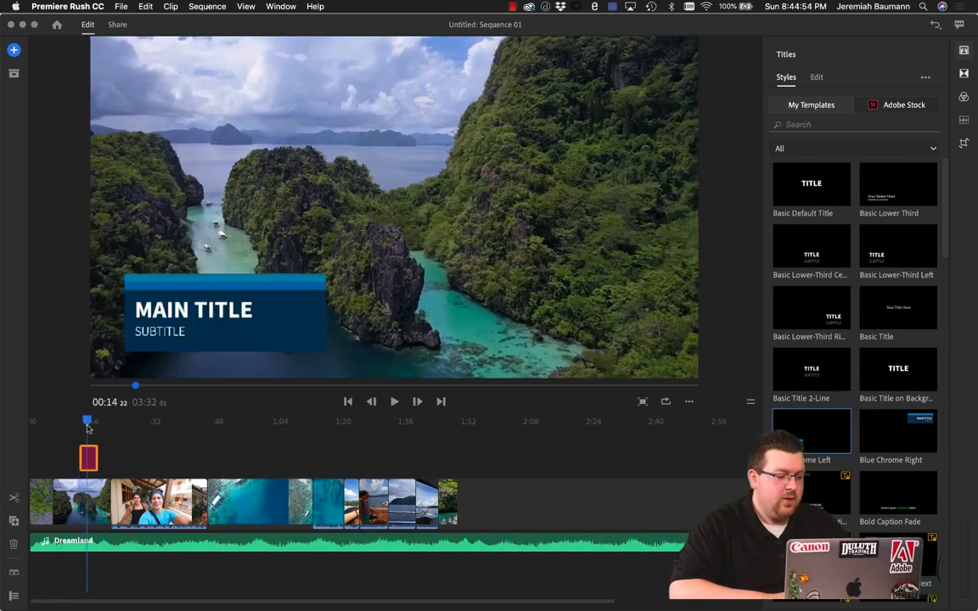
left_click(194, 297)
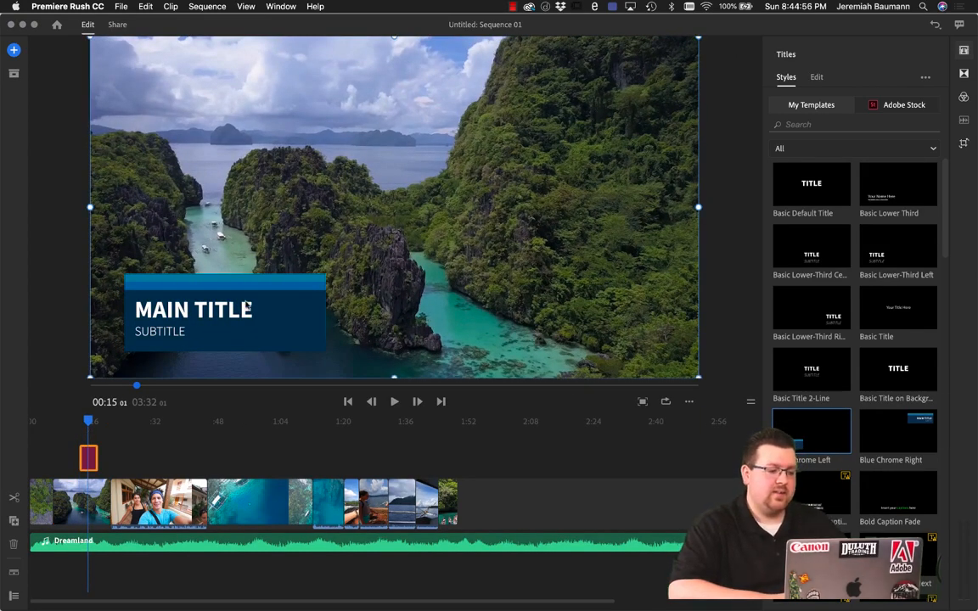
Select the title clip over the second clip and look through the font and style settings of its main title and subtitle
left_click(89, 456)
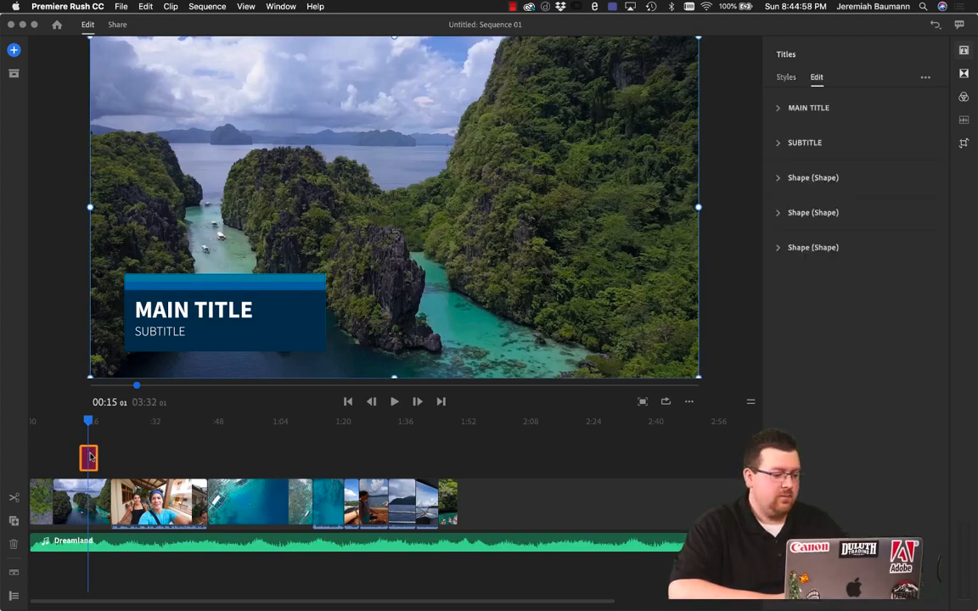
left_click(790, 108)
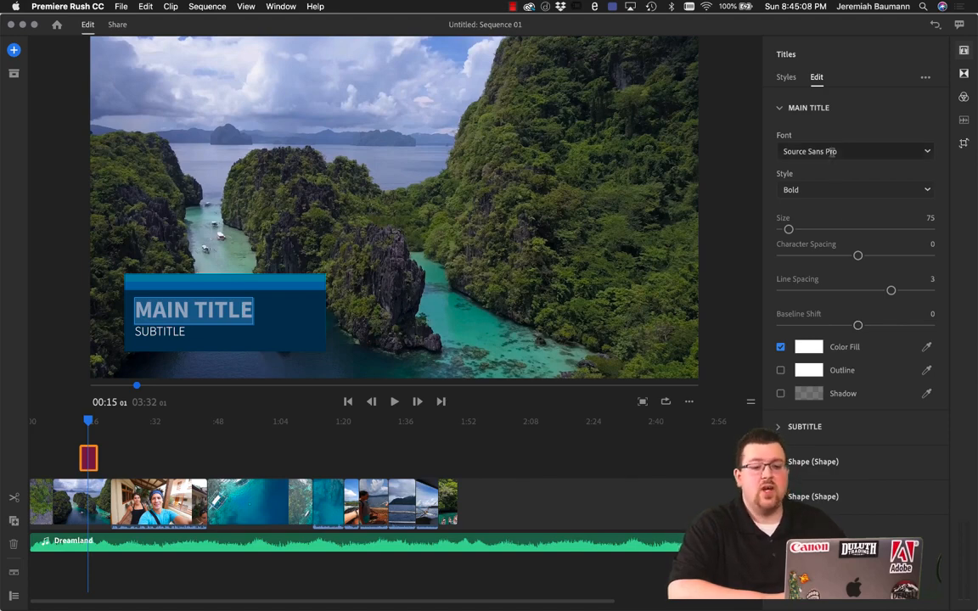
left_click(779, 108)
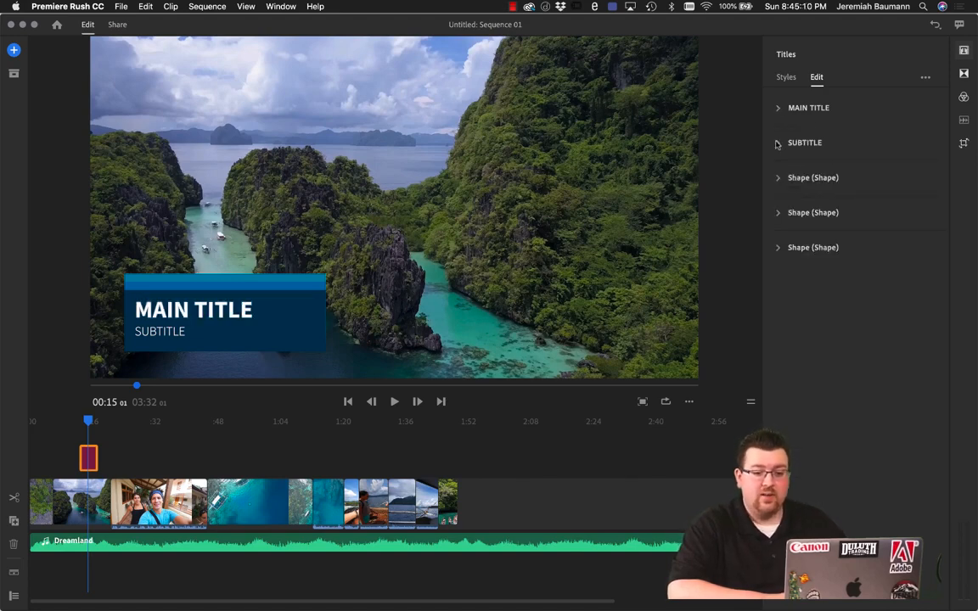
left_click(777, 143)
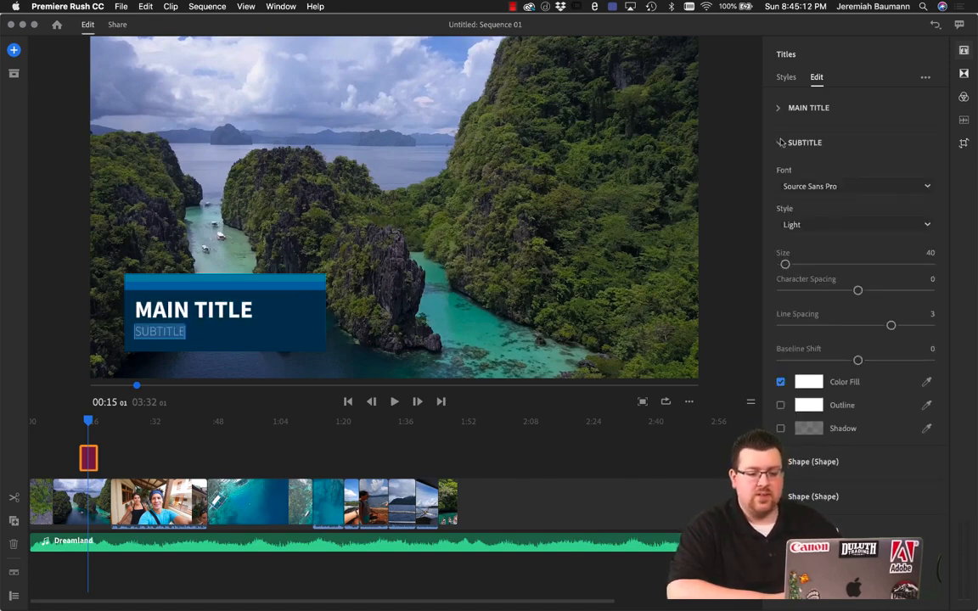
left_click(780, 142)
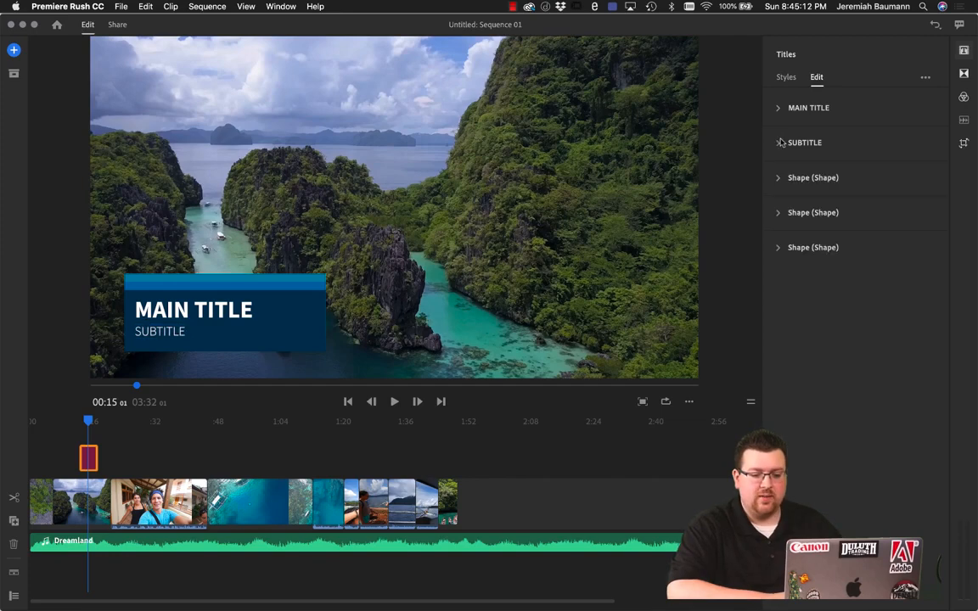
left_click(786, 77)
left_click(816, 77)
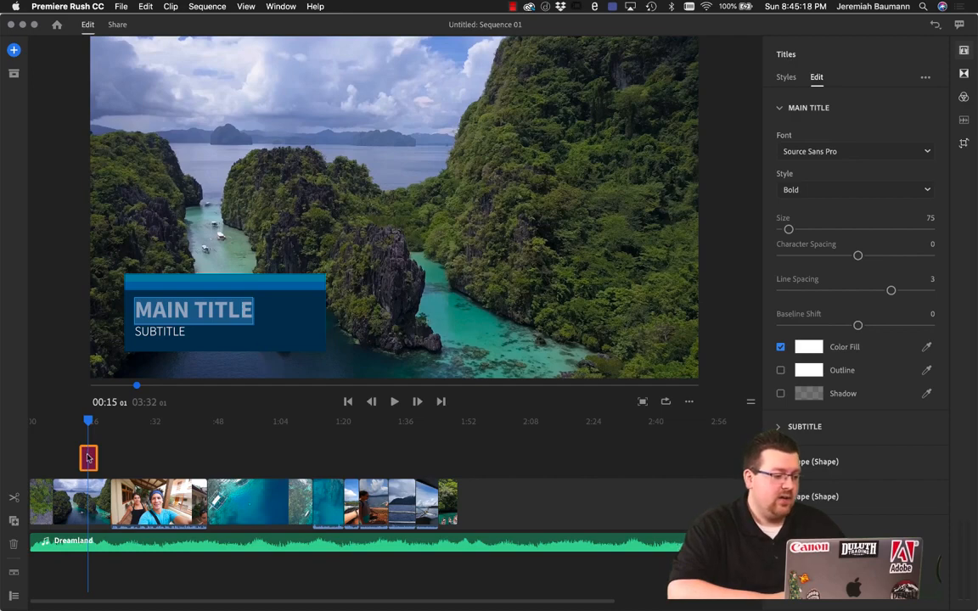
Replace the main title text in the blue lower third with "Vacation"
left_click(180, 327)
left_click(198, 308)
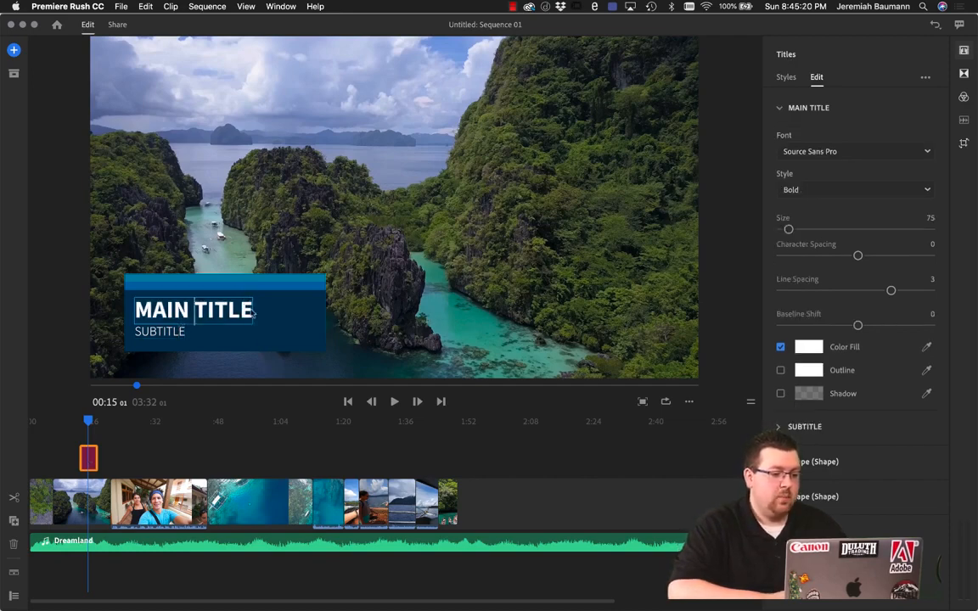
left_click_drag(253, 311, 135, 304)
type("Va")
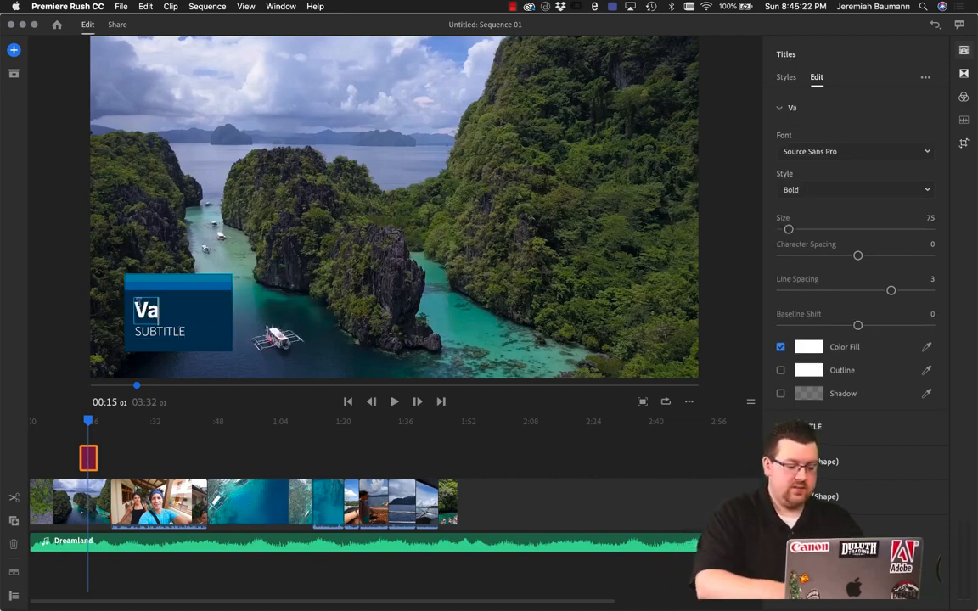
type("cation")
Replace the subtitle text beneath the main title with "A Day At The Beach" and finish text editing
left_click(182, 332)
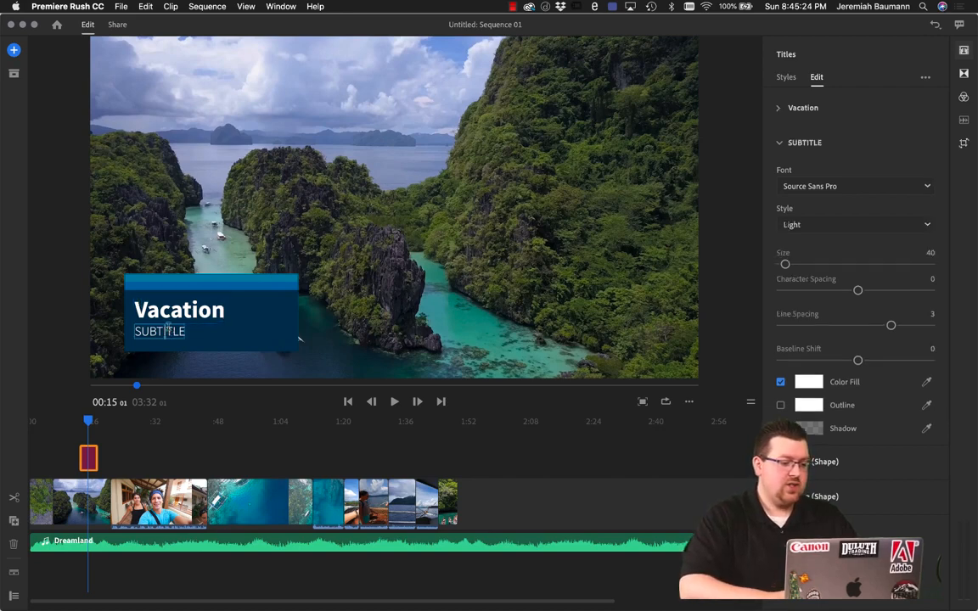
left_click_drag(187, 332, 134, 332)
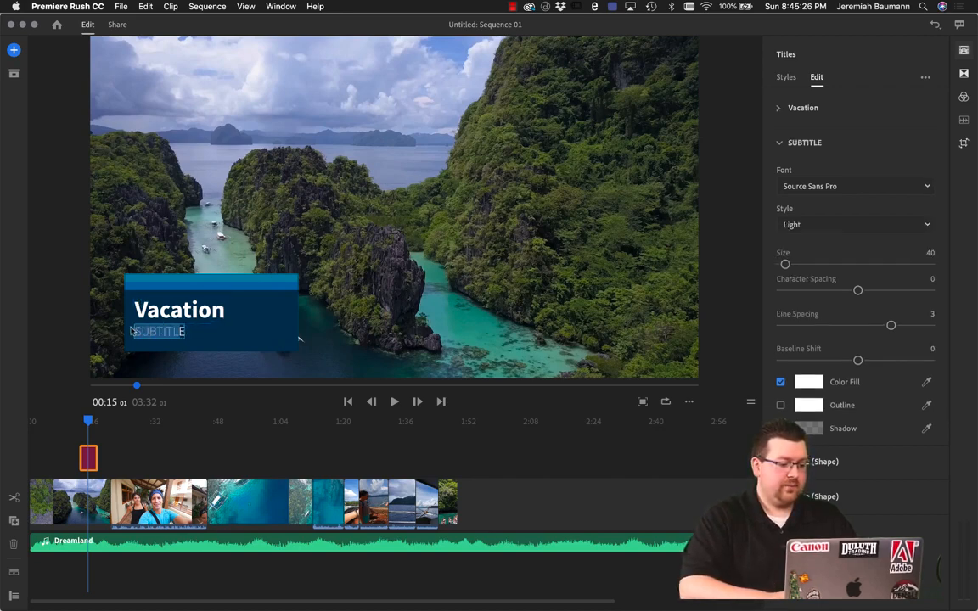
type("E")
key("BackSpace")
type("A")
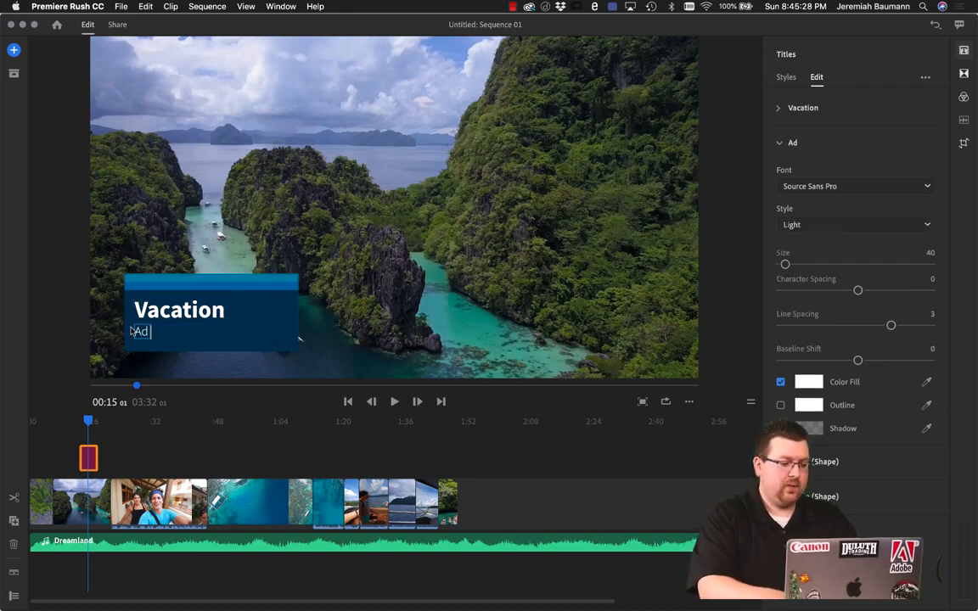
type(" Da")
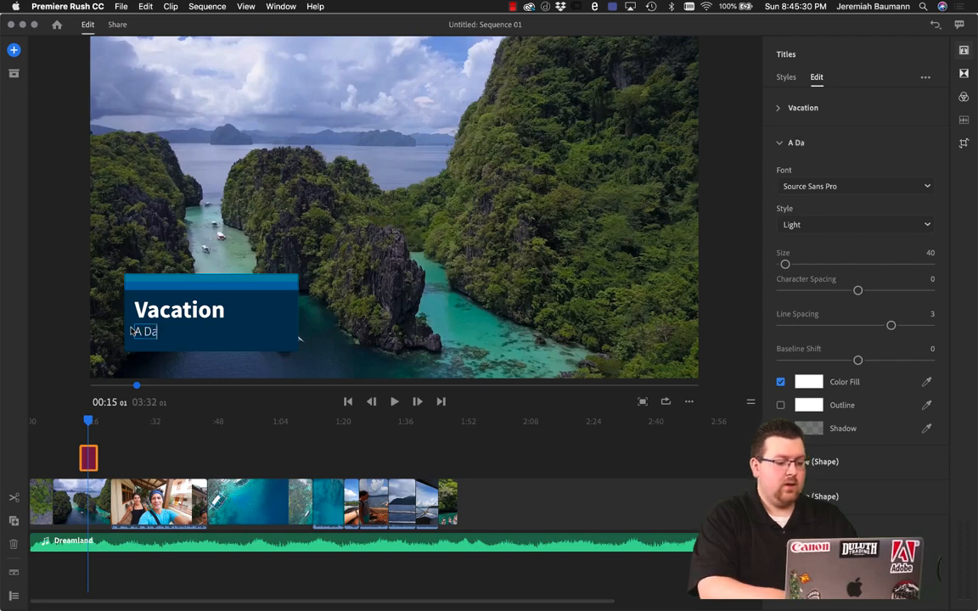
type("y At The Beach")
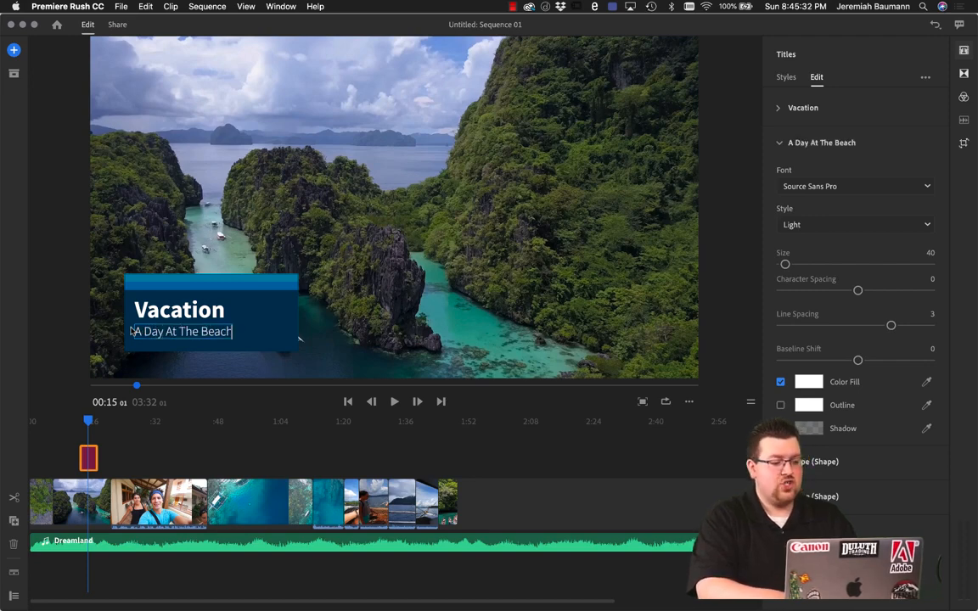
left_click(301, 326)
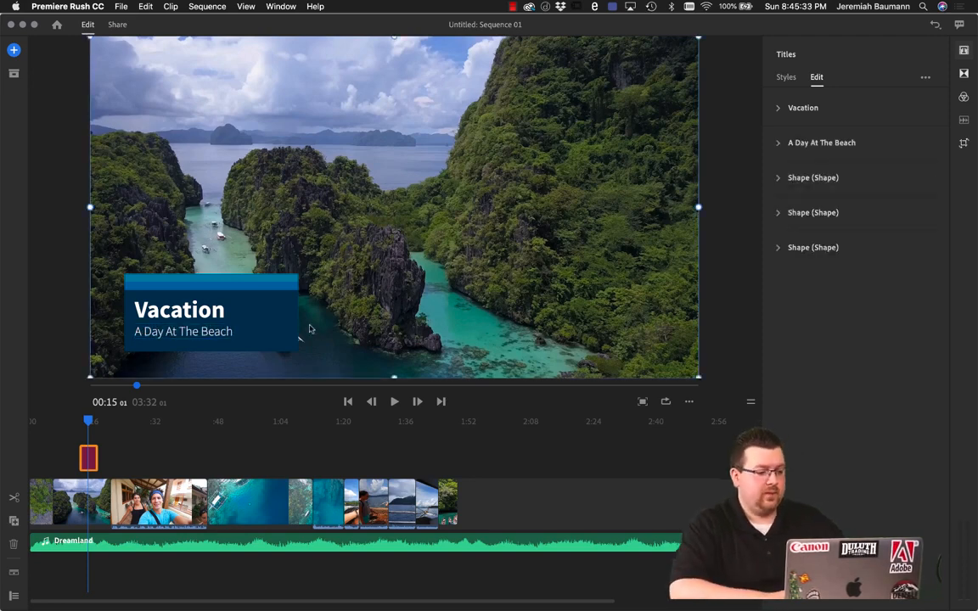
Play the sequence from just before the title clip and pause while the title is on screen
left_click(74, 422)
left_click(72, 422)
key("space")
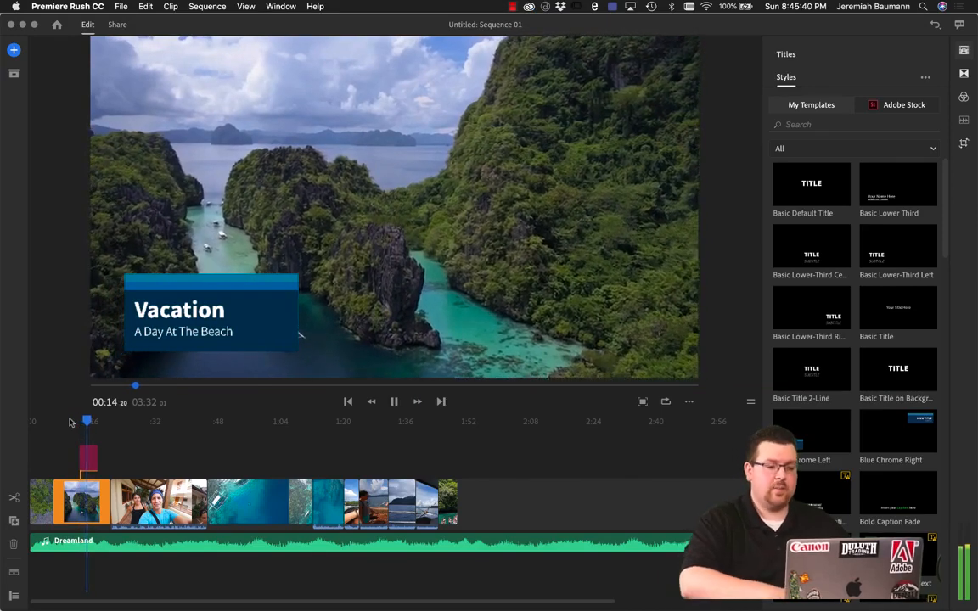
key("space")
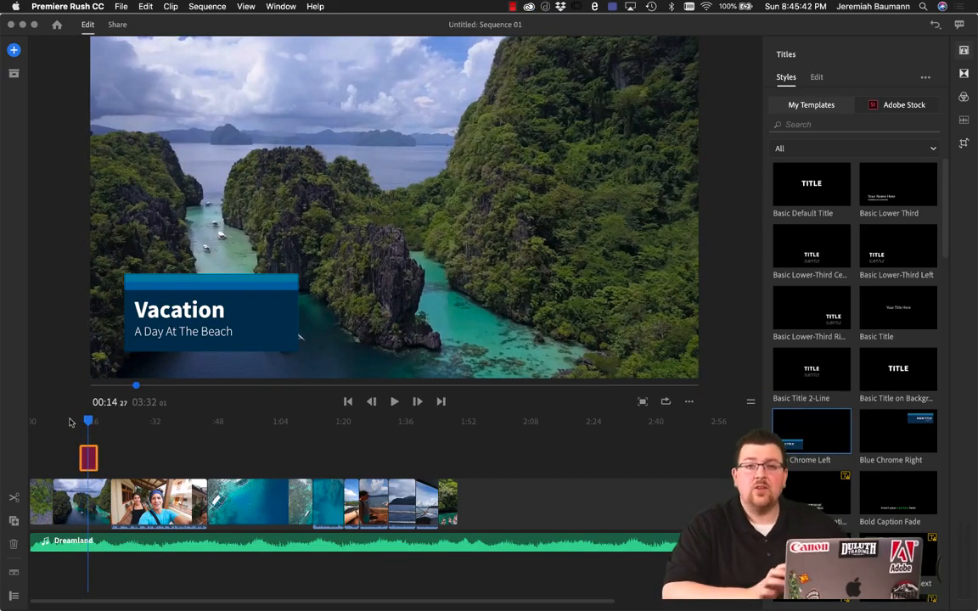